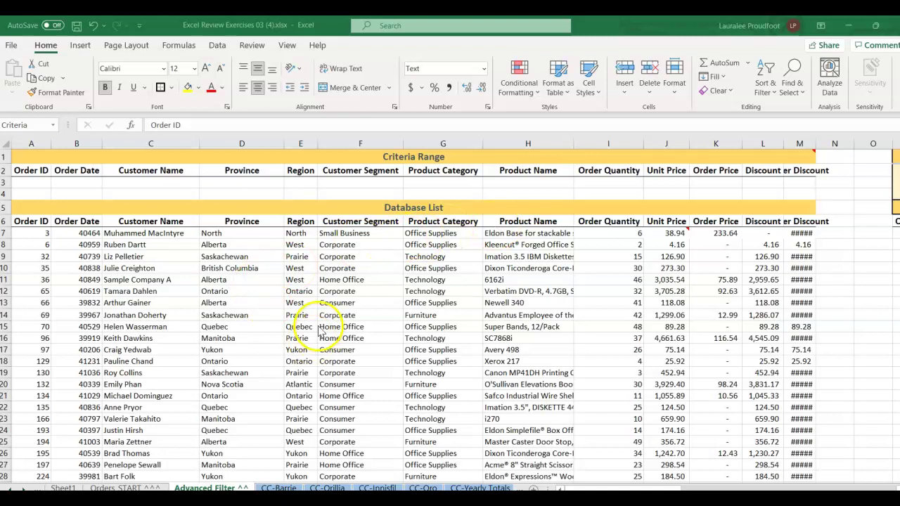
Step: Select the whole Database List block, including its title row, and name the range namedList
click(139, 260)
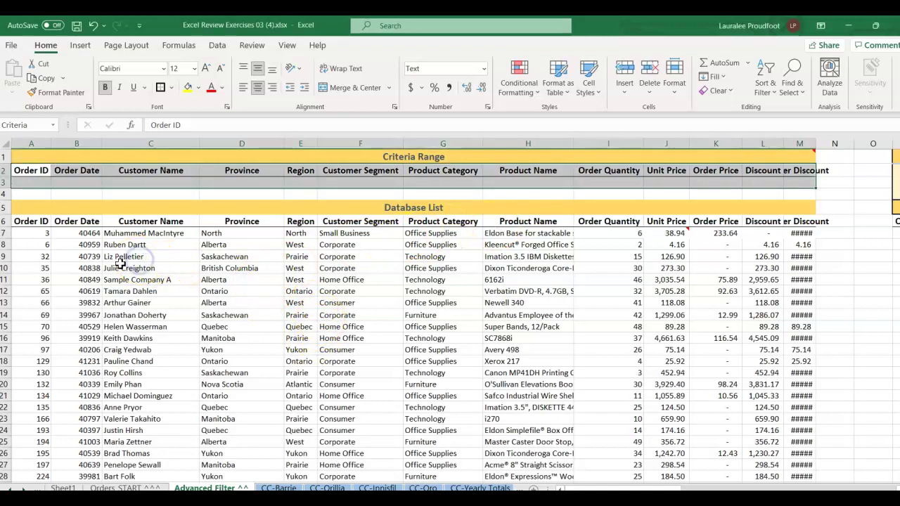
click(121, 266)
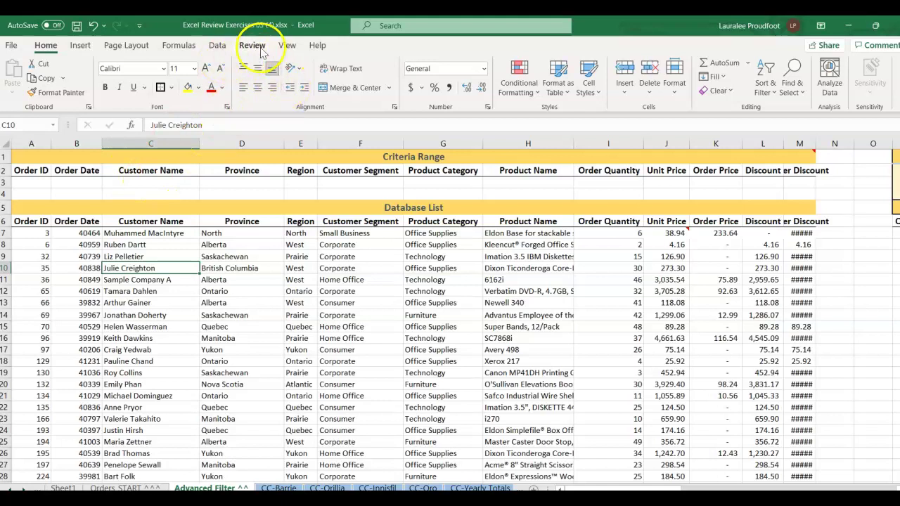
click(224, 407)
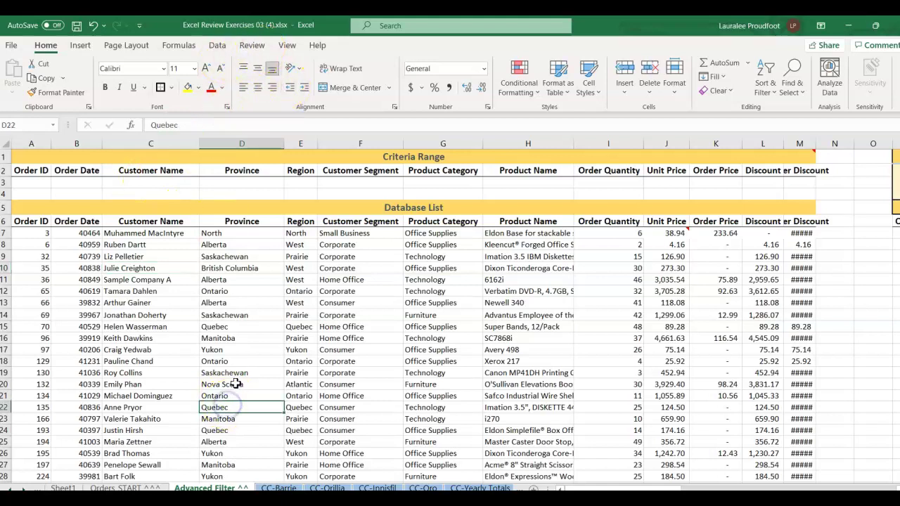
key(ctrl+a)
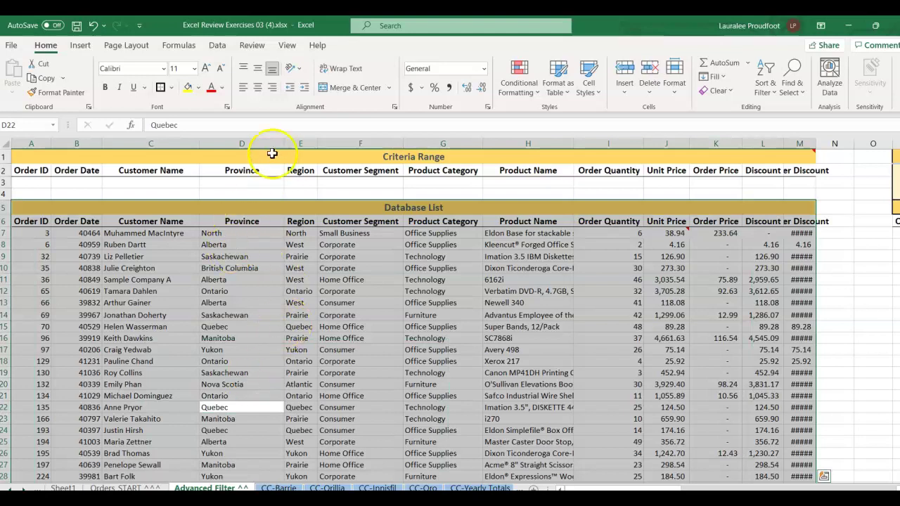
click(33, 127)
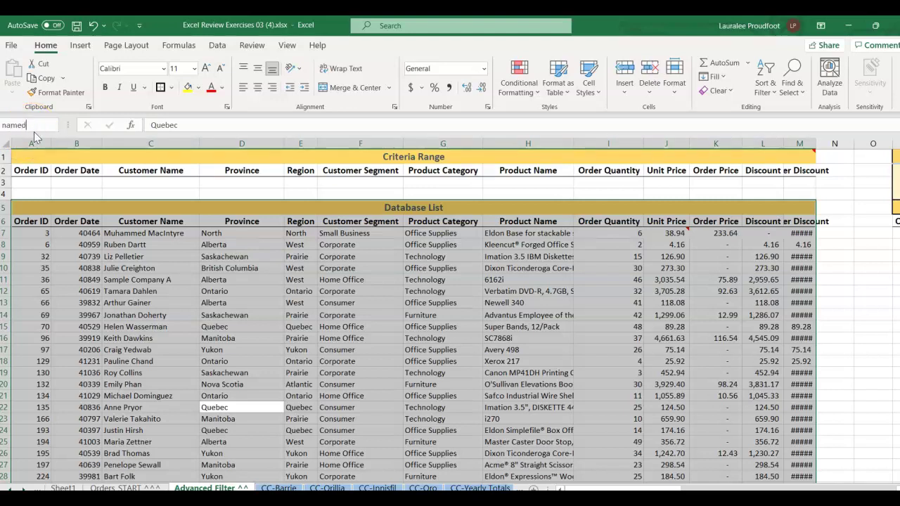
text(namedList)
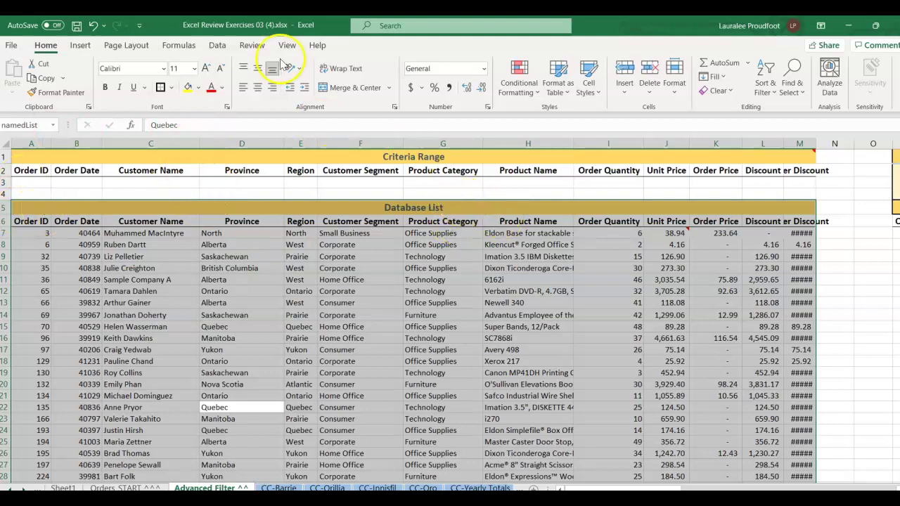
Step: Edit the namedList reference in the Name Manager so the range starts at $A$6, and save the change
click(173, 47)
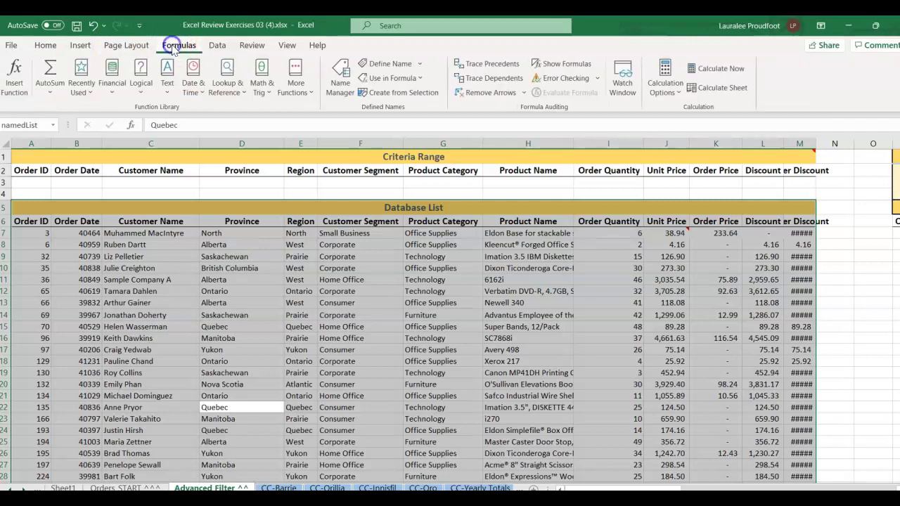
click(340, 77)
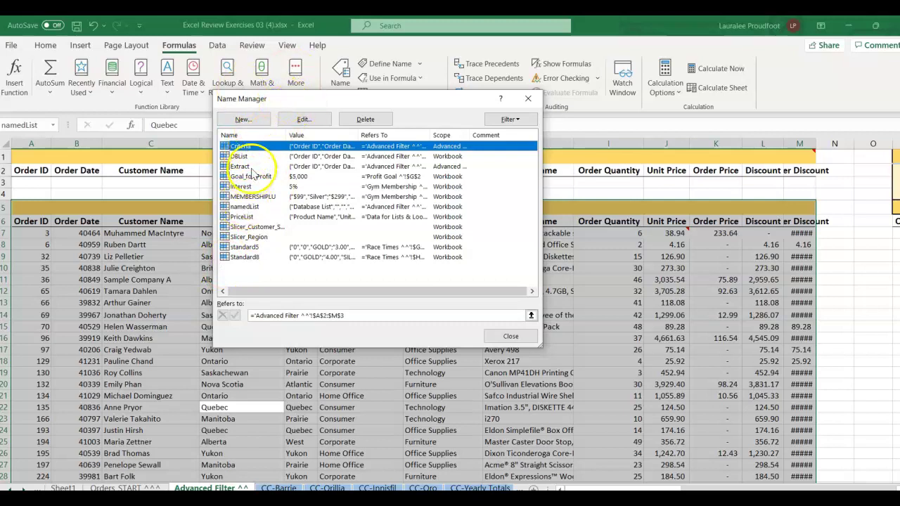
click(239, 208)
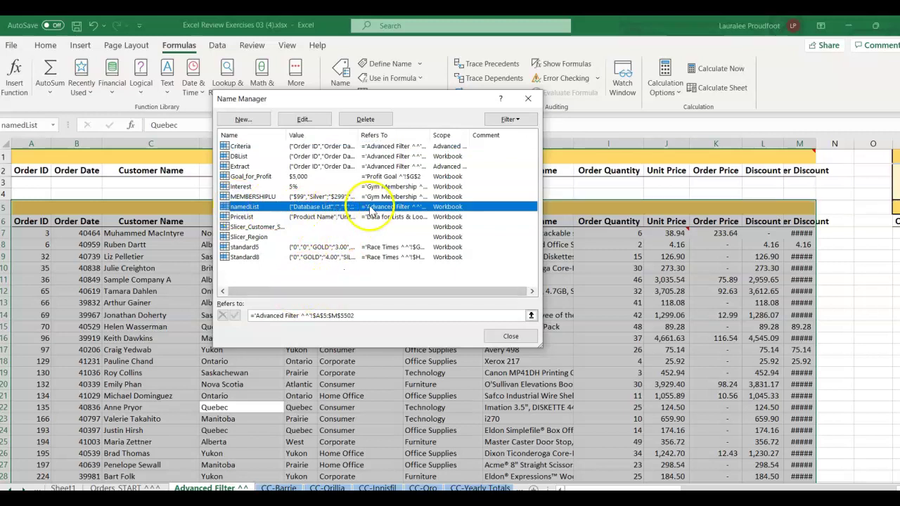
click(326, 316)
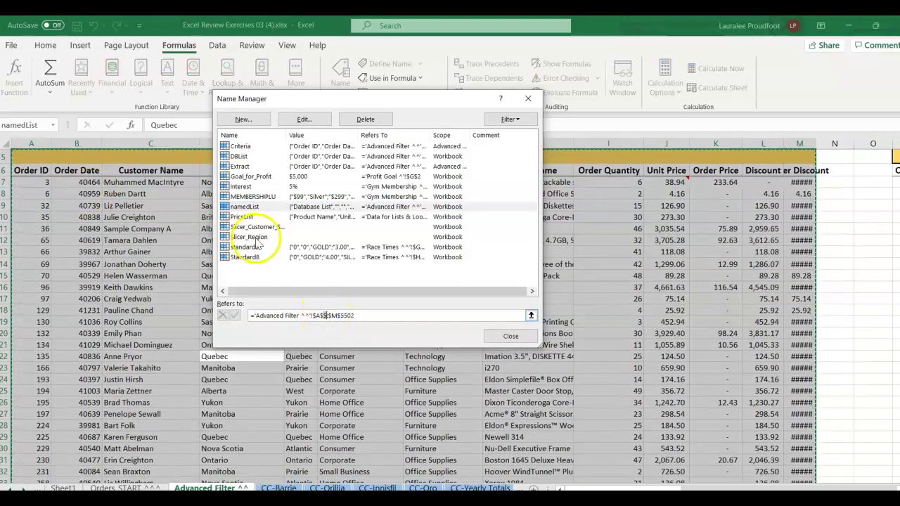
key(BackSpace)
text(6)
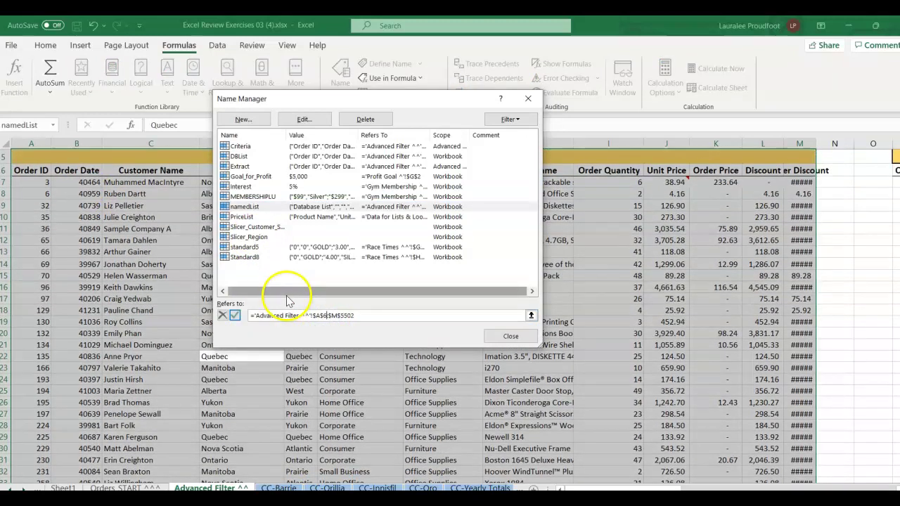
click(353, 316)
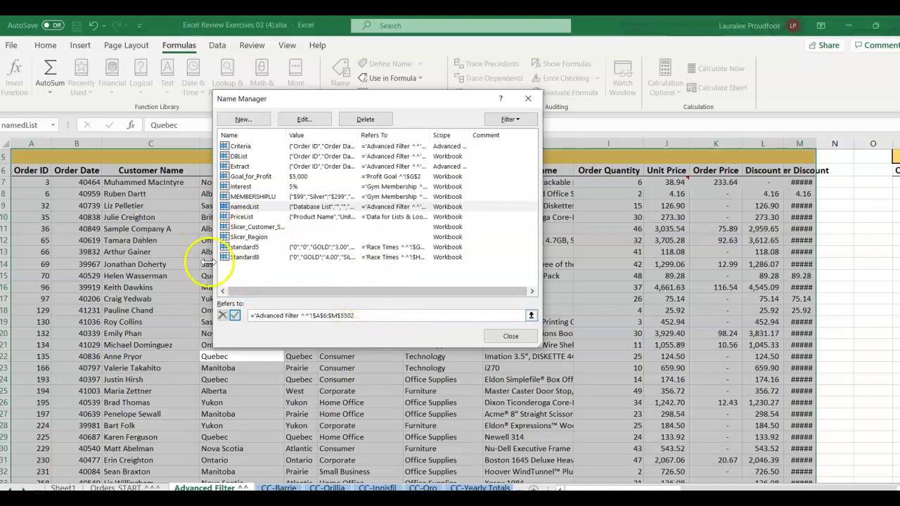
click(499, 340)
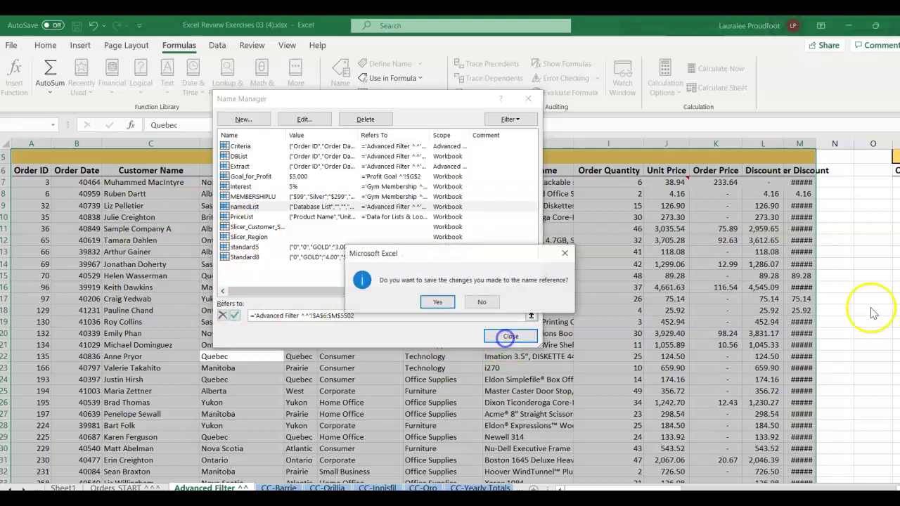
click(437, 304)
scroll(814, 371, up, 2)
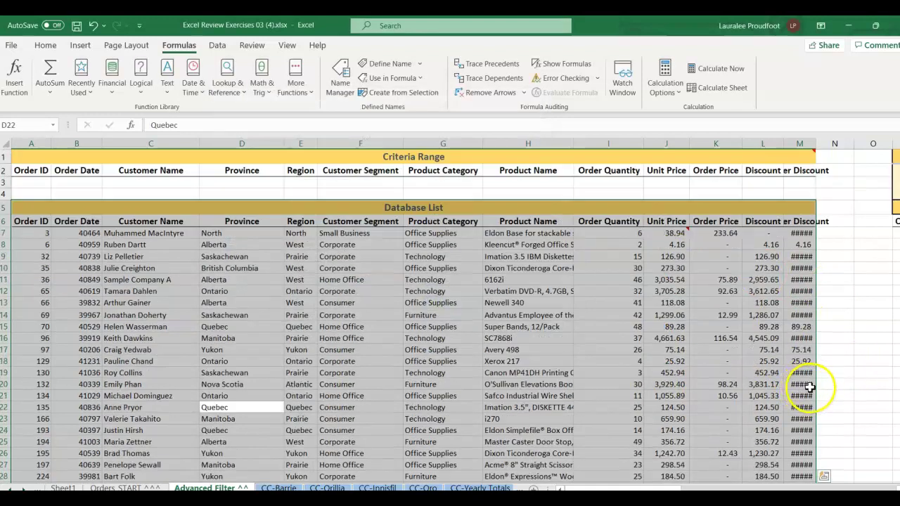
Step: Check which cells the named ranges DBList and namedList cover on the sheet
click(462, 355)
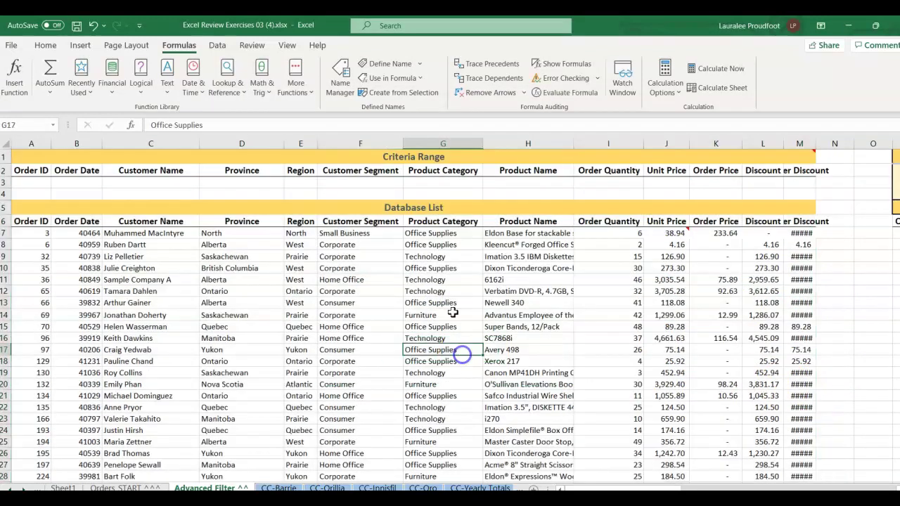
click(53, 125)
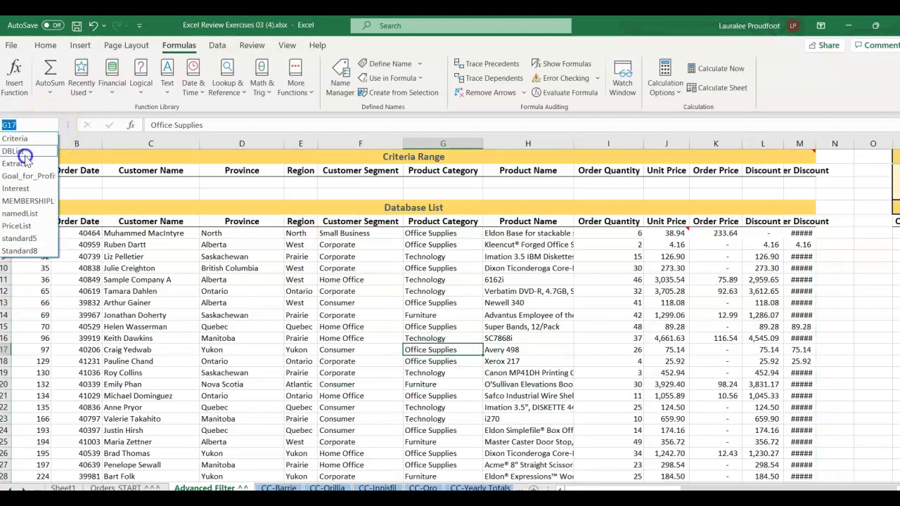
click(21, 151)
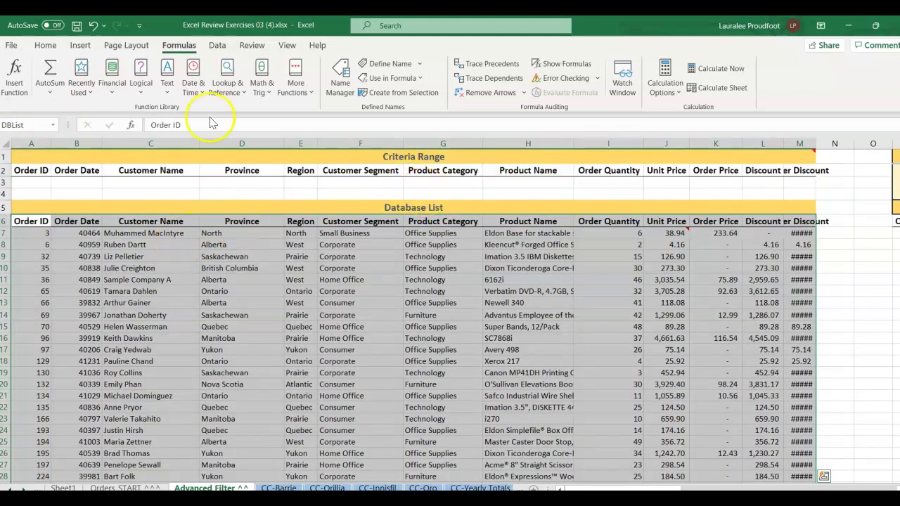
click(52, 124)
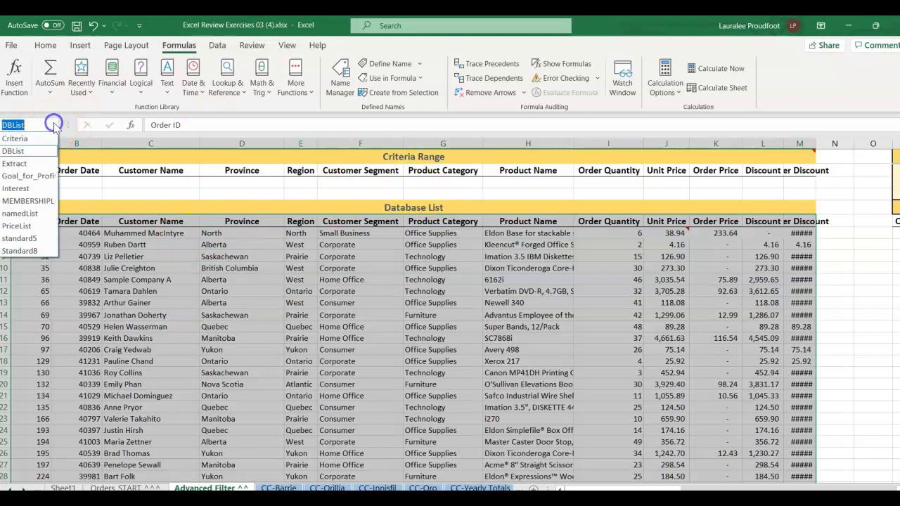
click(19, 214)
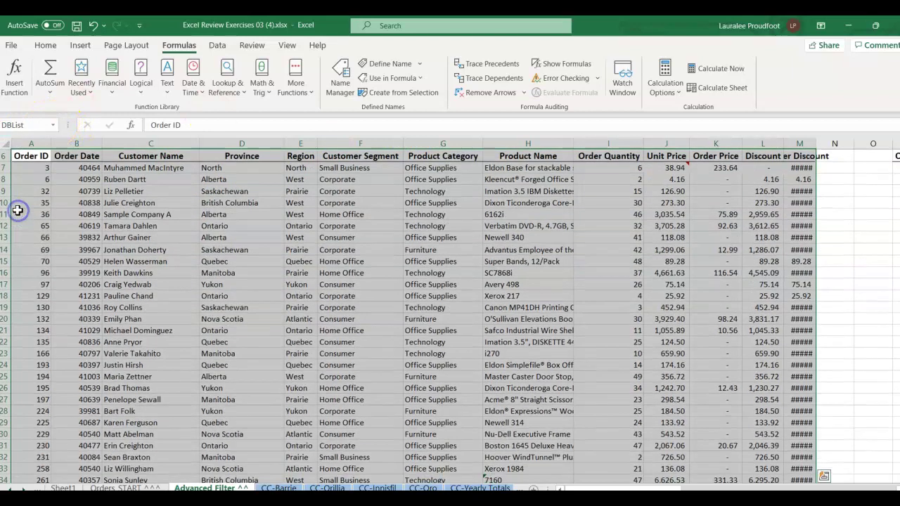
scroll(74, 225, up, 1)
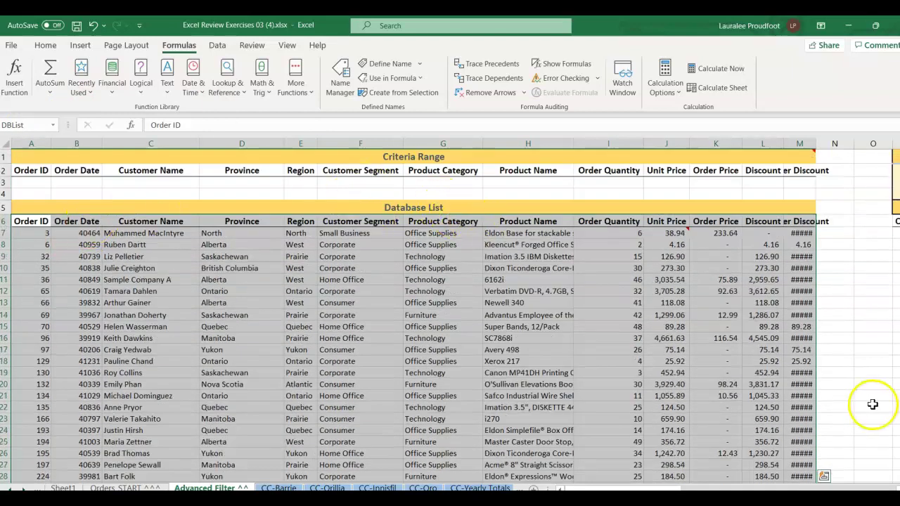
click(679, 453)
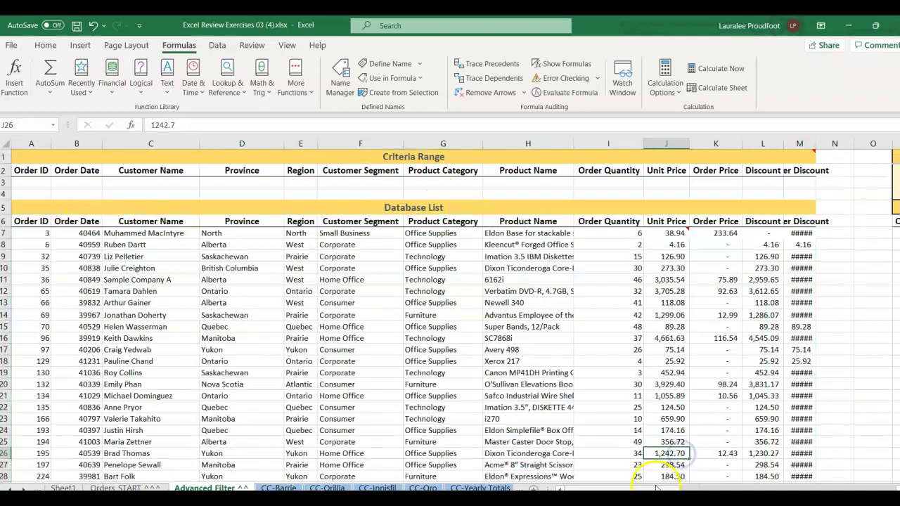
Step: Start a DSUM function in Total cell Q2 of After Discount Statistics, with dbList as the database and 13 as the field
drag(594, 490, 672, 490)
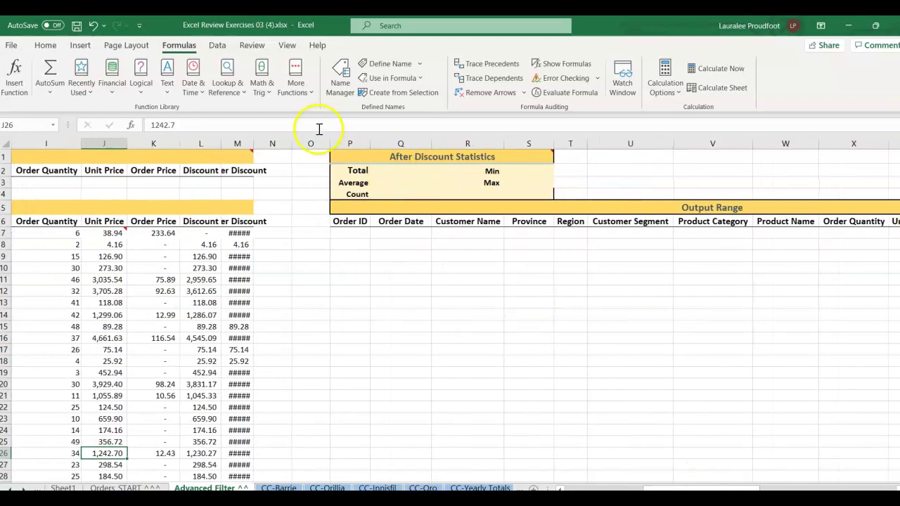
click(412, 170)
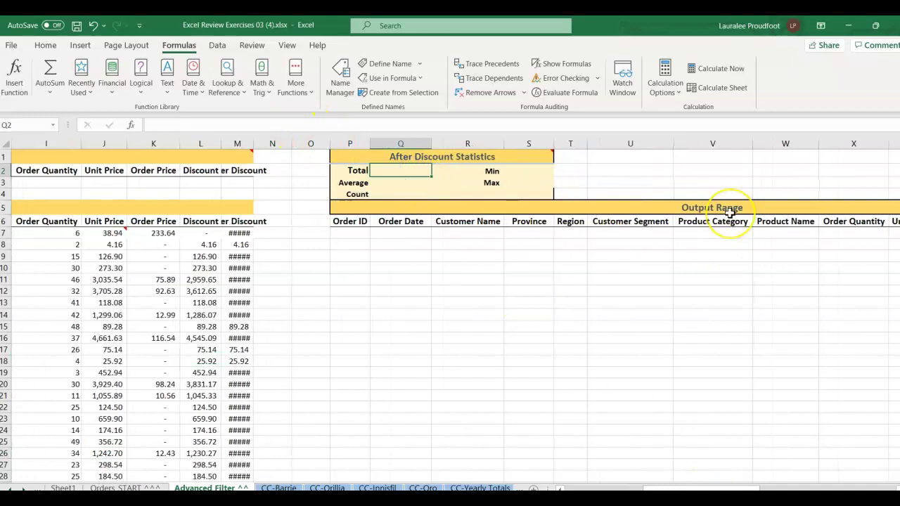
text(=)
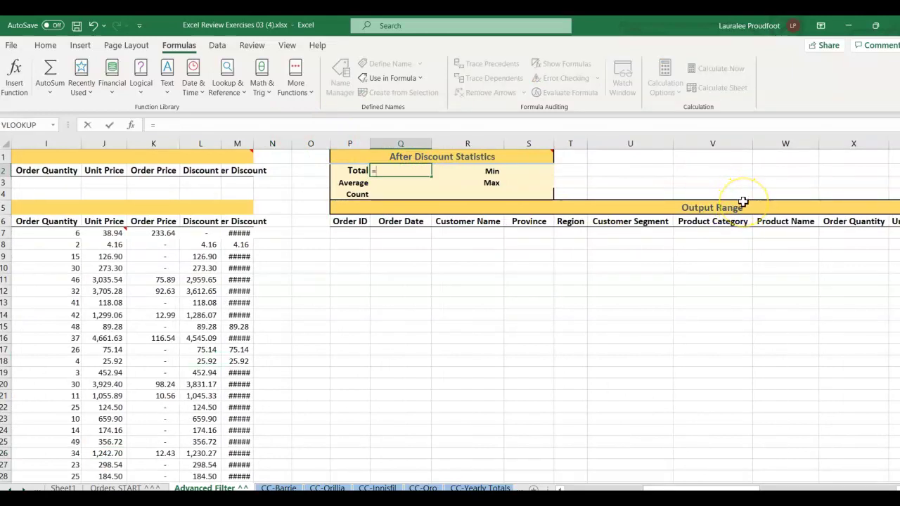
text(dsum()
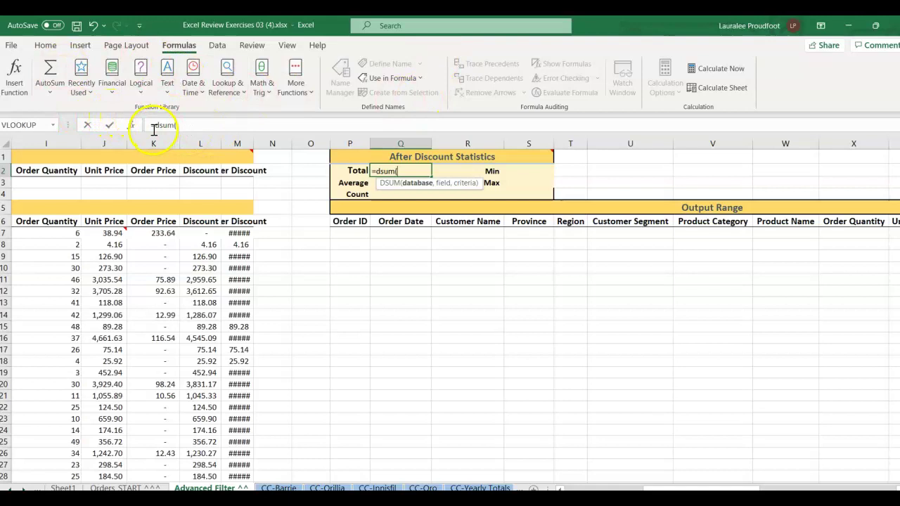
click(130, 124)
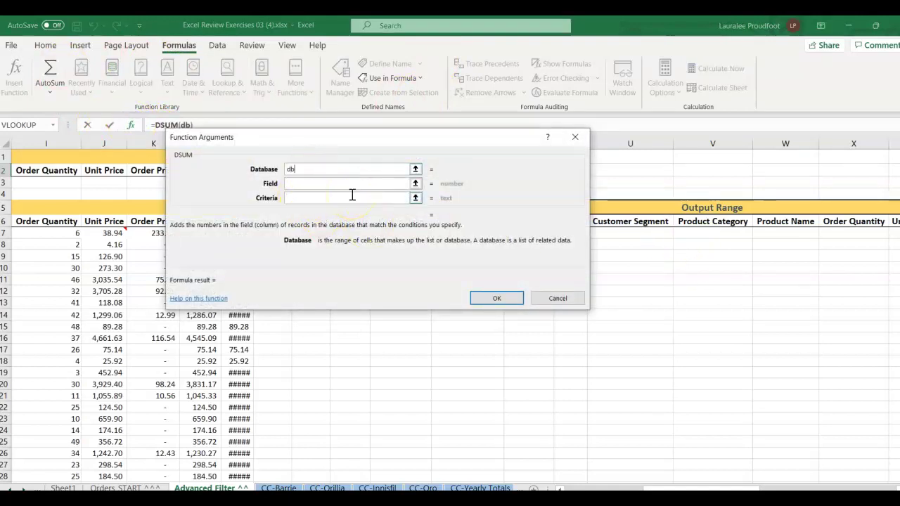
text(dbList)
key(Tab)
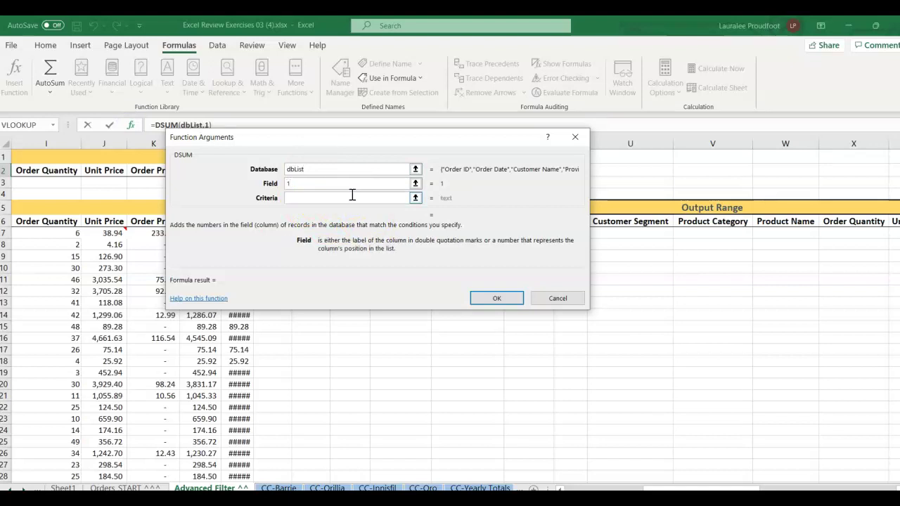
click(352, 197)
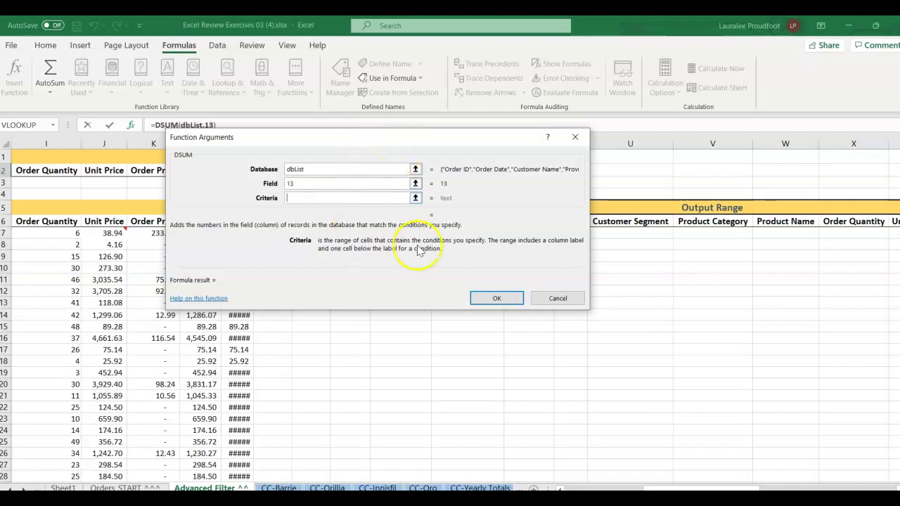
Step: Use the Criteria Range headers and blank row below, A2:M3, as the DSUM criteria and complete the formula
click(416, 198)
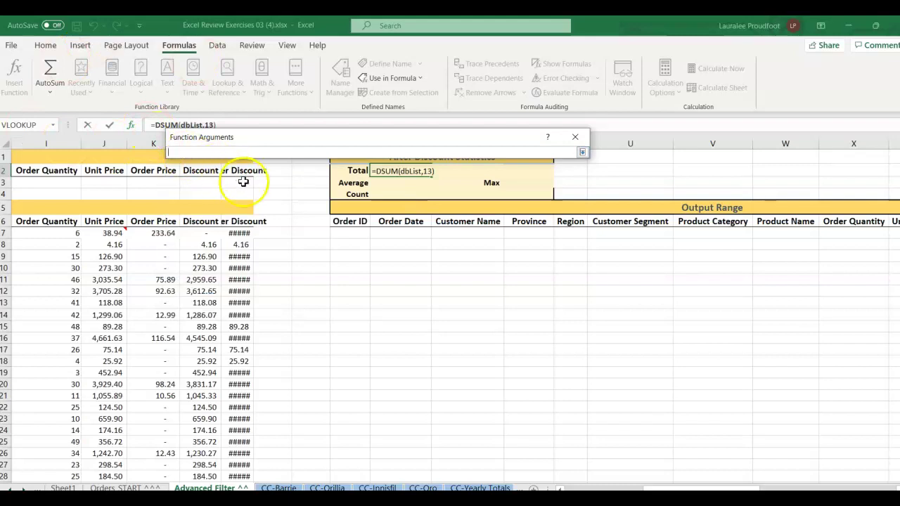
drag(125, 181, 28, 153)
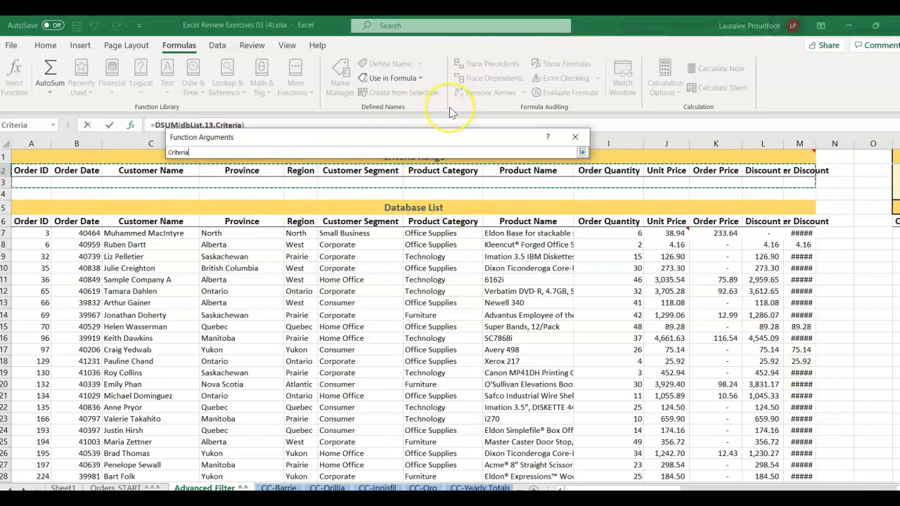
key(Return)
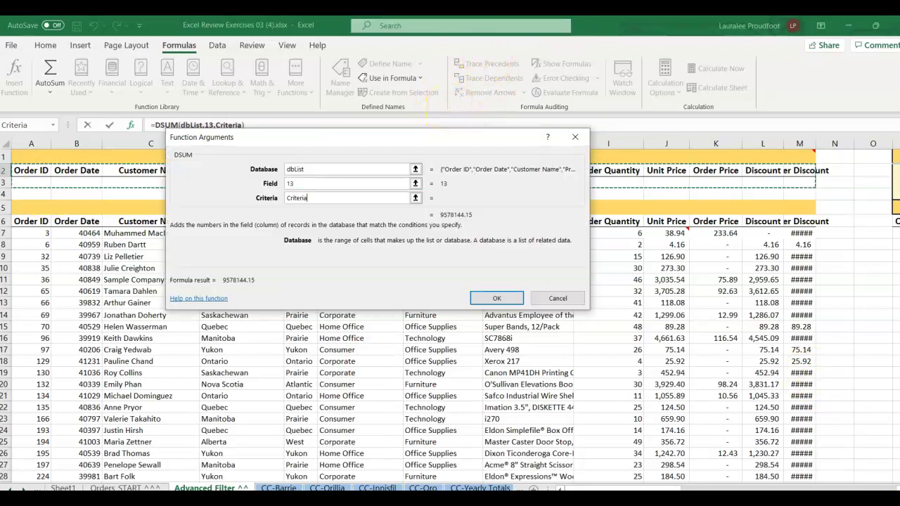
click(497, 299)
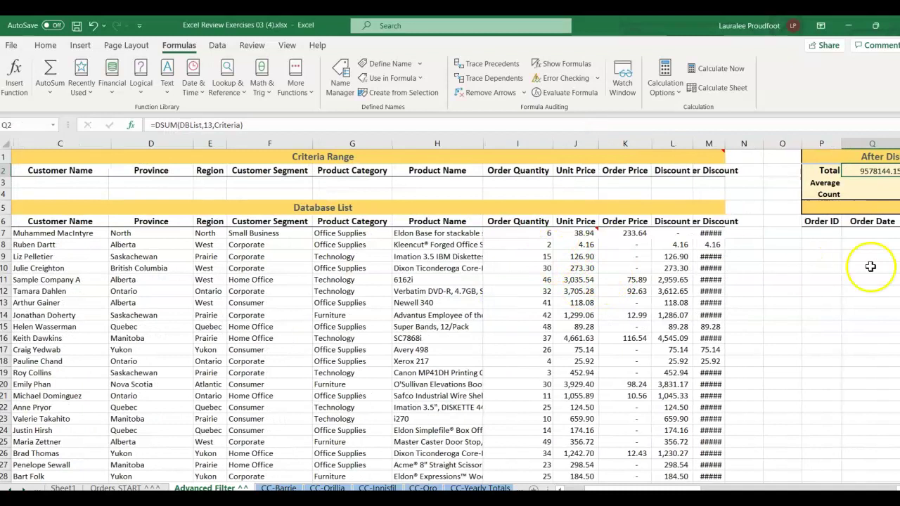
Step: Set the Province criterion in cell D3 to New Brunswick
click(875, 183)
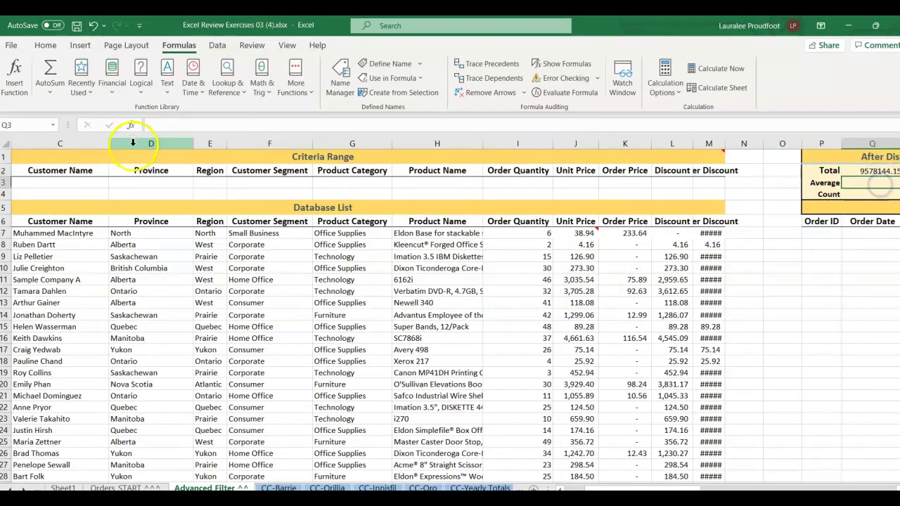
click(144, 183)
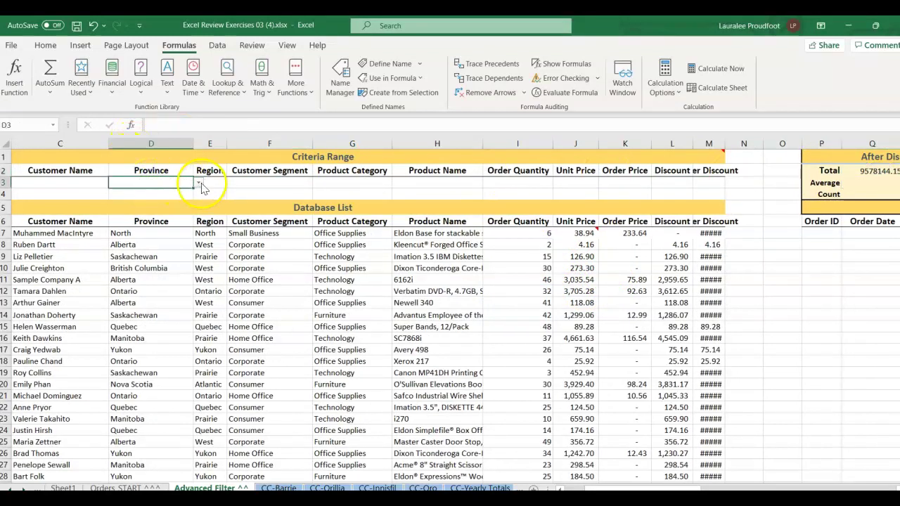
click(198, 183)
click(144, 220)
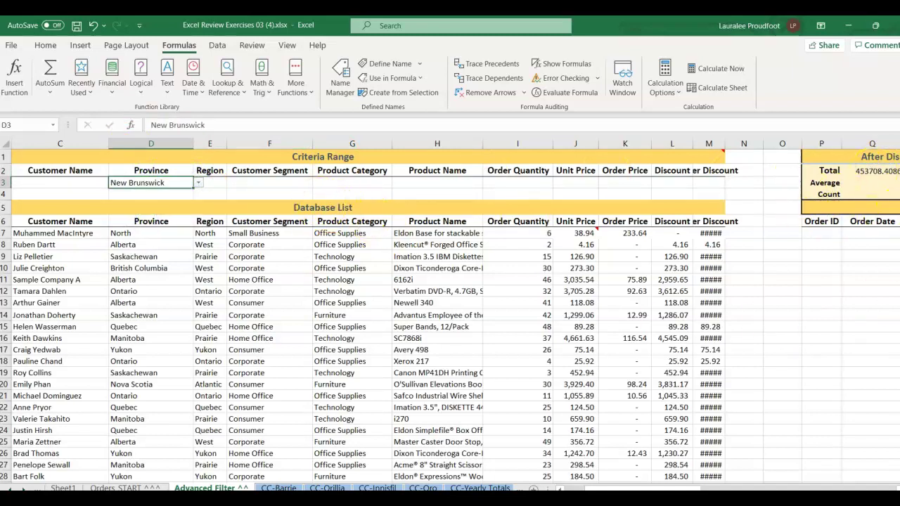
Step: Copy the DSUM formula in Total cell Q2 down to the Average and Count cells, Q3:Q4
drag(681, 486, 717, 487)
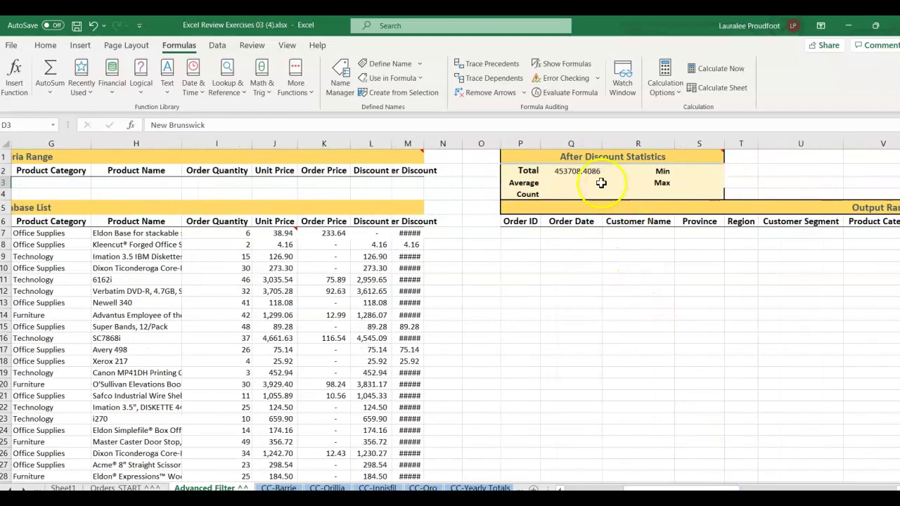
click(584, 169)
drag(602, 177, 594, 195)
click(572, 173)
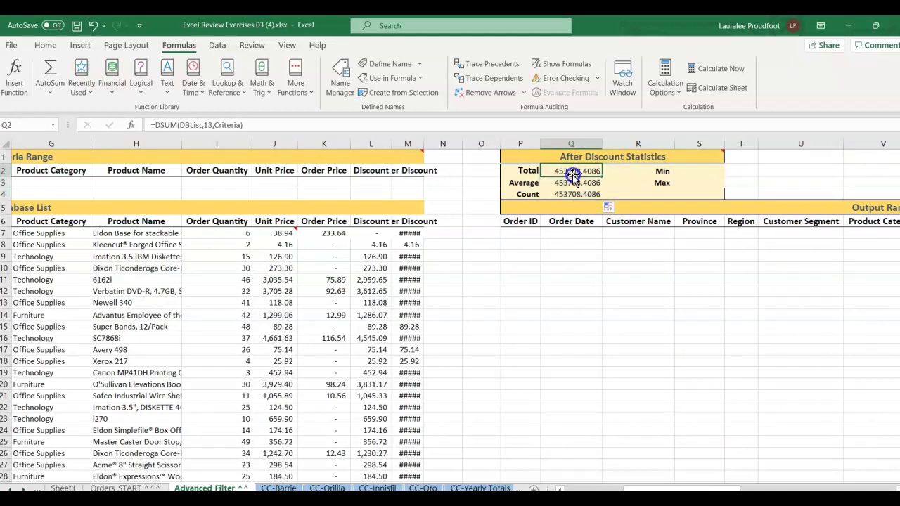
Step: Change the function in Average cell Q3 to DAVERAGE, keeping the DBList, 13 and Criteria arguments
click(576, 184)
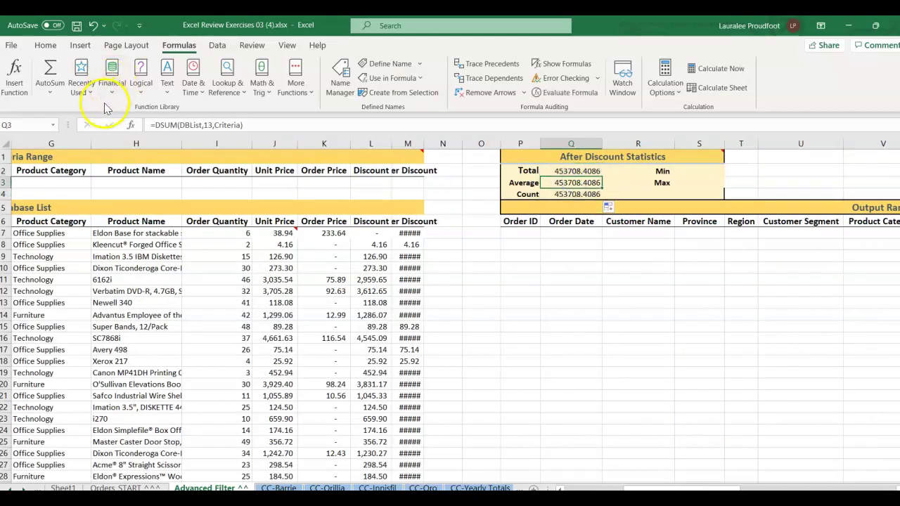
click(176, 124)
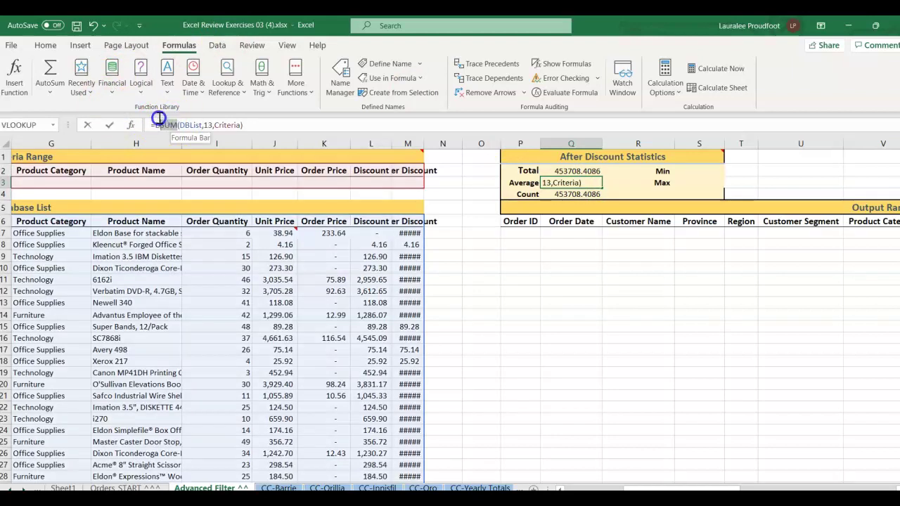
double_click(159, 121)
text(Daverage)
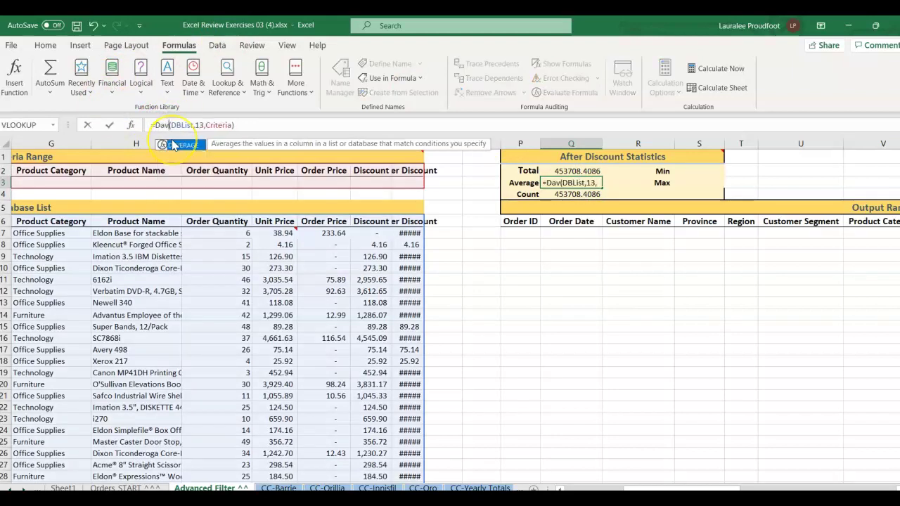
key(Return)
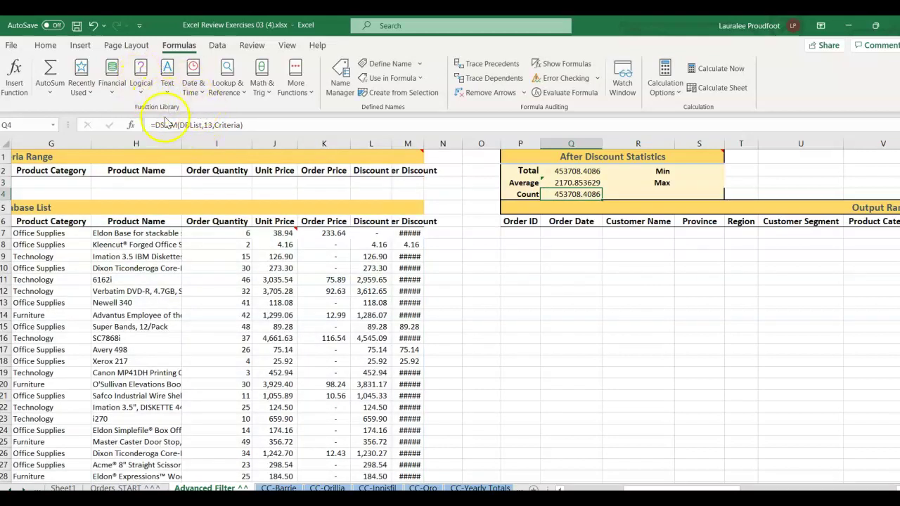
Step: Change the function in Count cell Q4 to DCOUNT with the same arguments, and review the edited formula
double_click(171, 125)
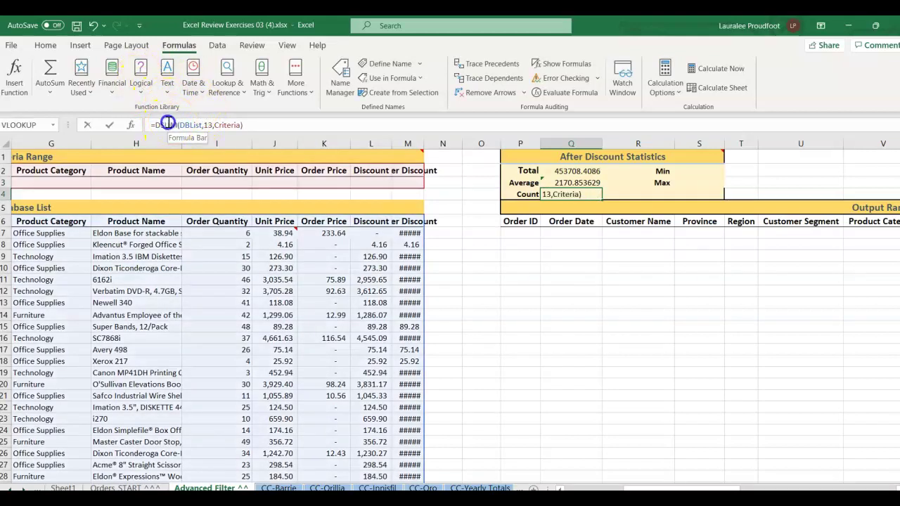
click(161, 124)
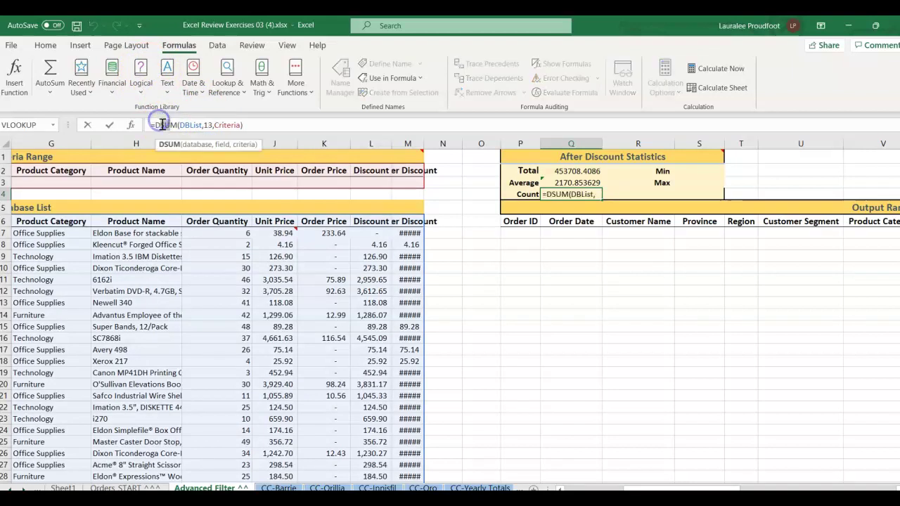
key(BackSpace)
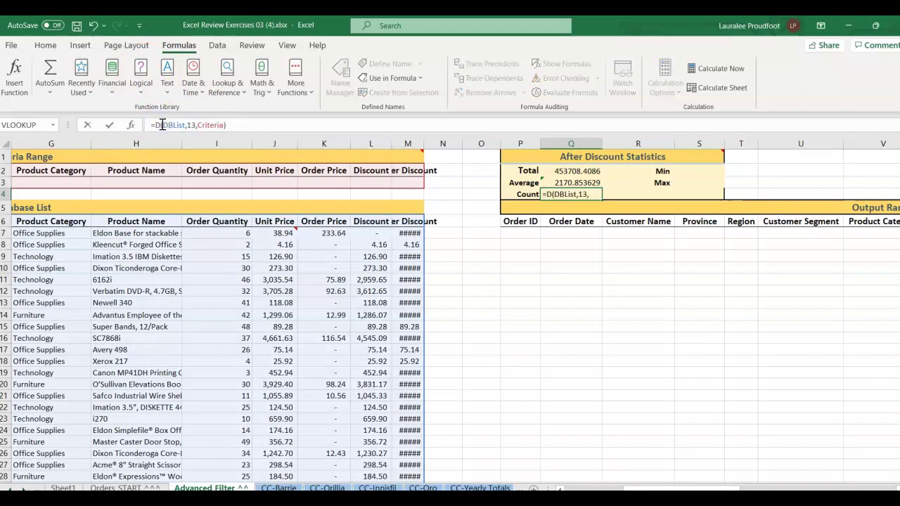
text(count)
key(Return)
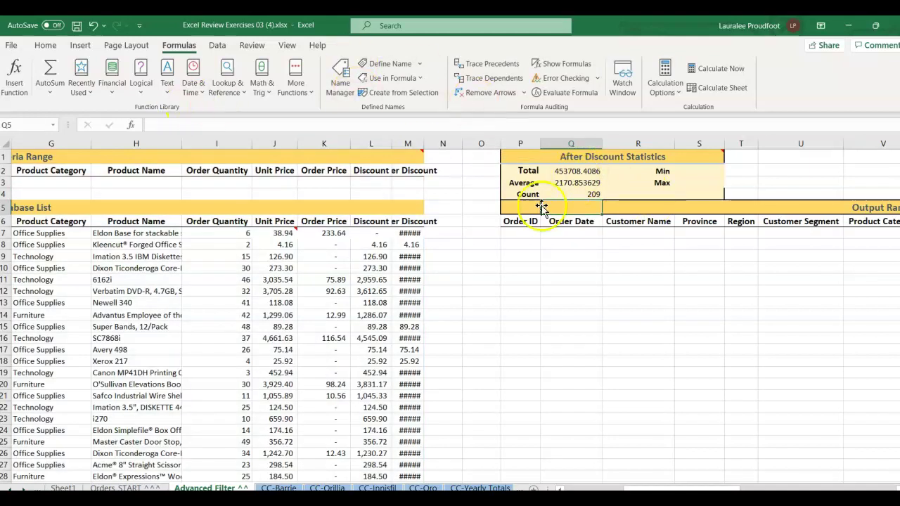
click(519, 196)
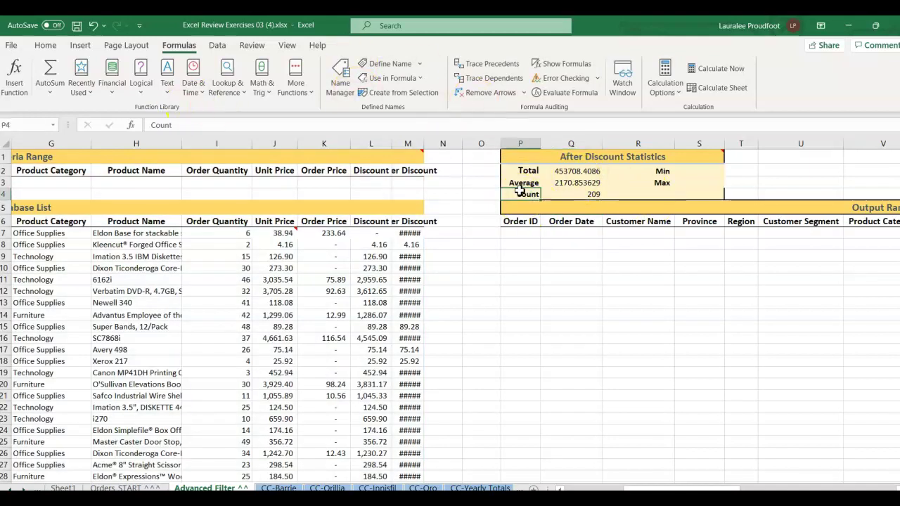
click(567, 196)
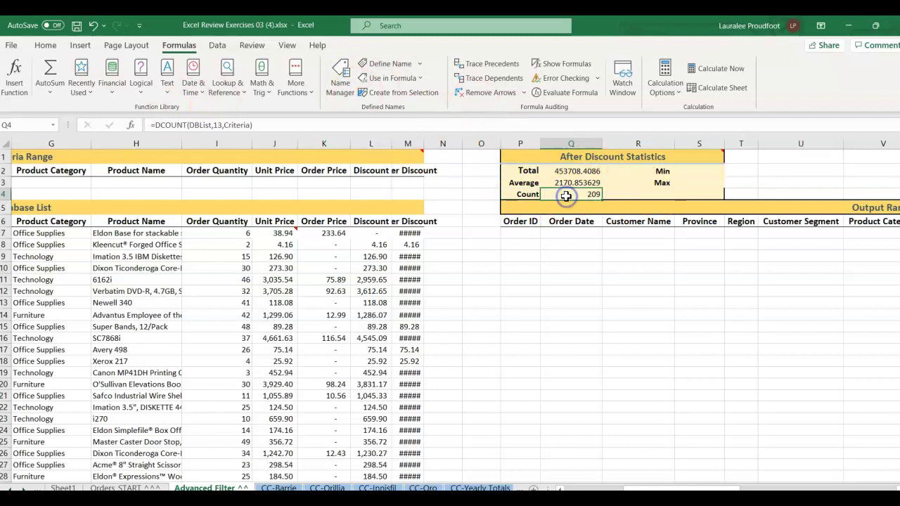
click(175, 125)
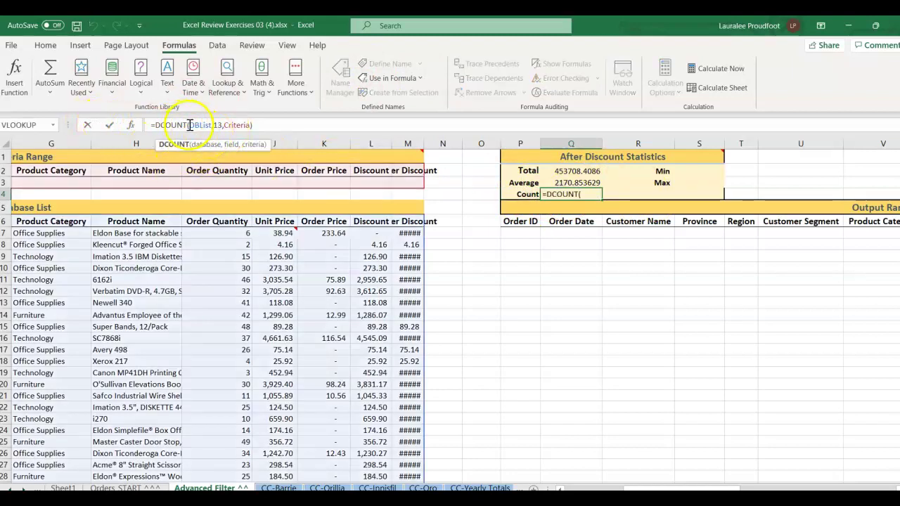
Step: Enter a DMIN function in Min cell S2 with dblist as the database, 13 as the field and A2:M3 as the criteria
click(683, 170)
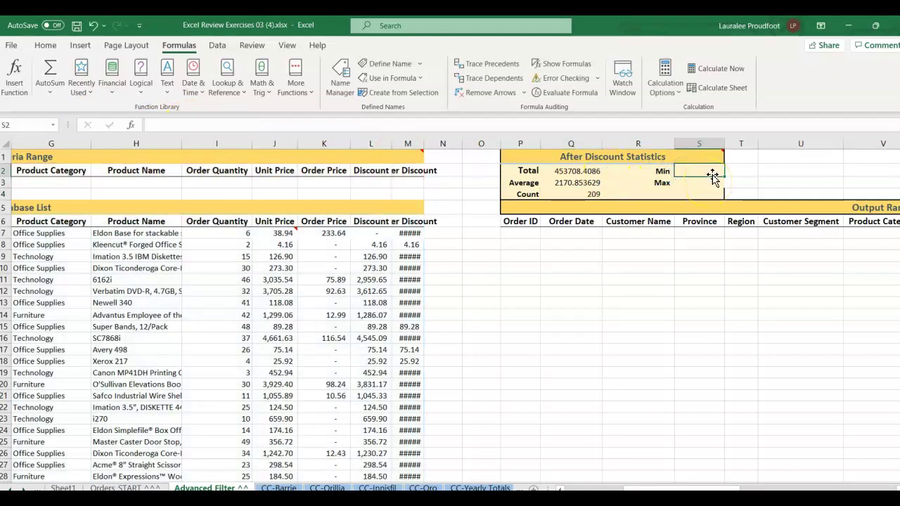
text(=)
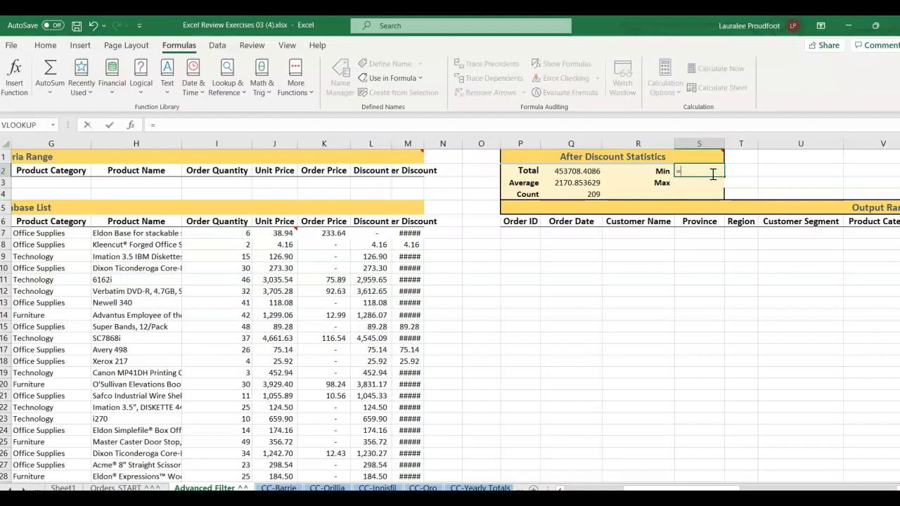
text(d)
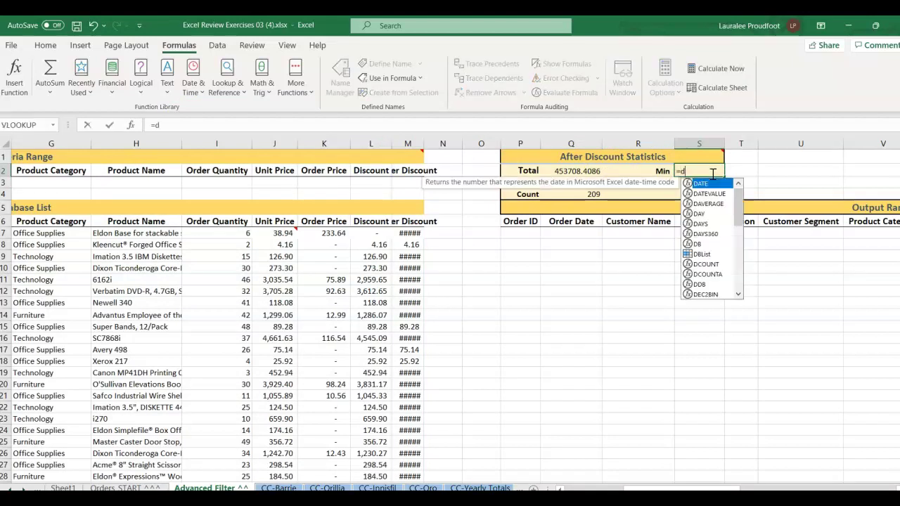
text(min()
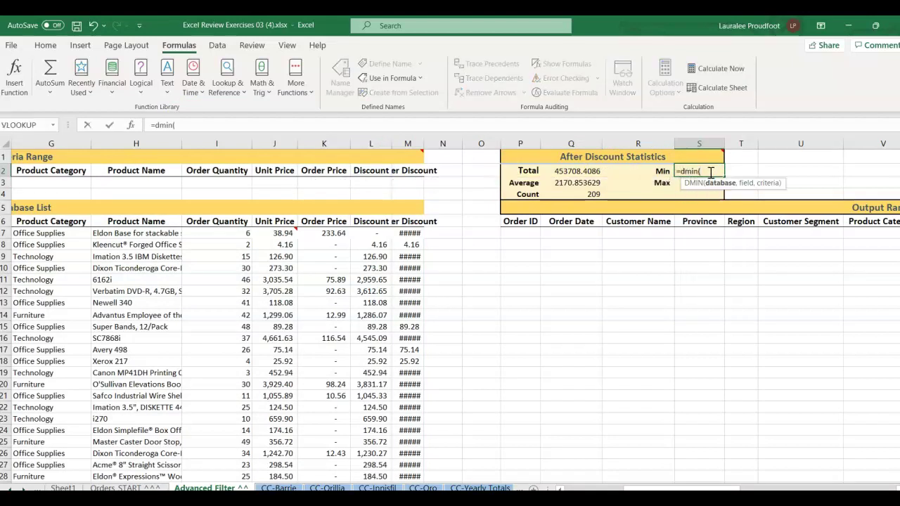
click(132, 126)
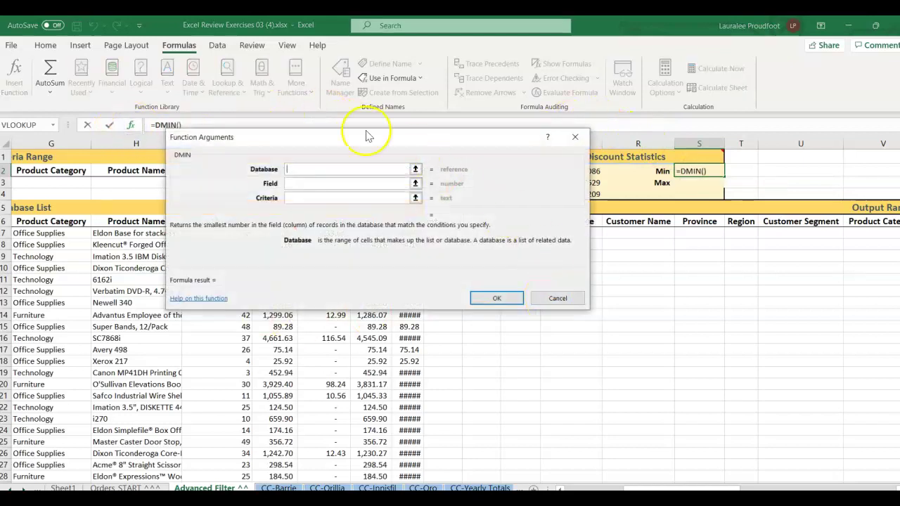
drag(311, 134, 511, 285)
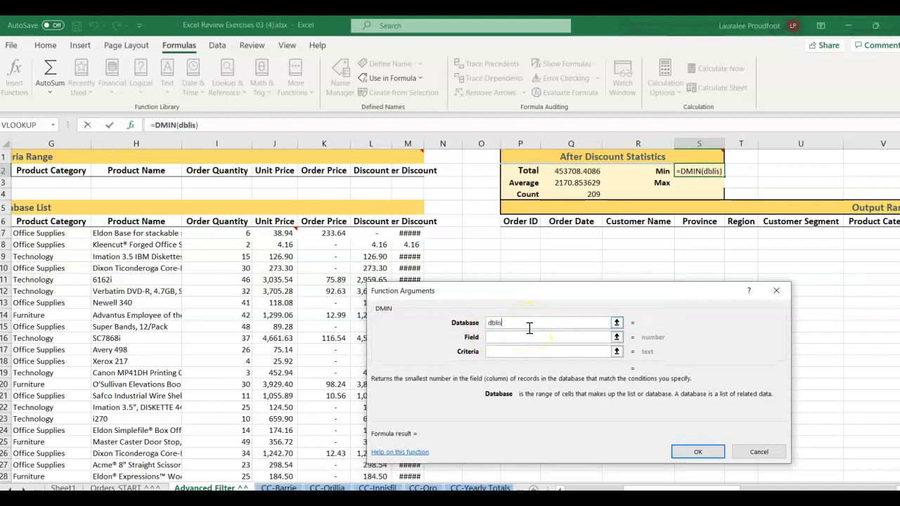
key(Tab)
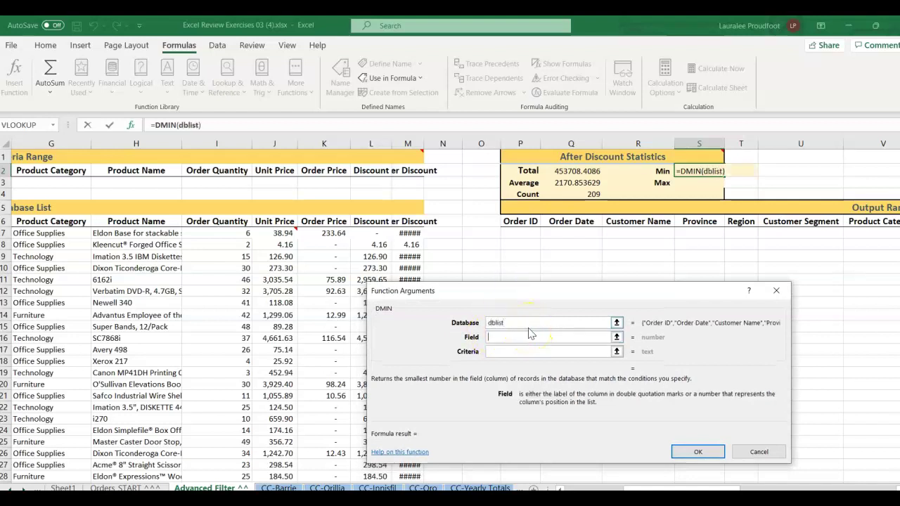
key(Tab)
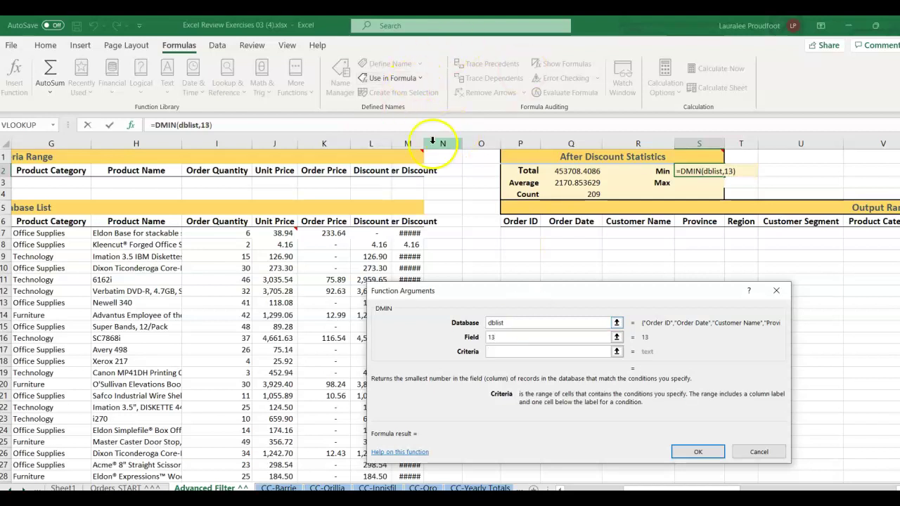
drag(410, 188, 4, 172)
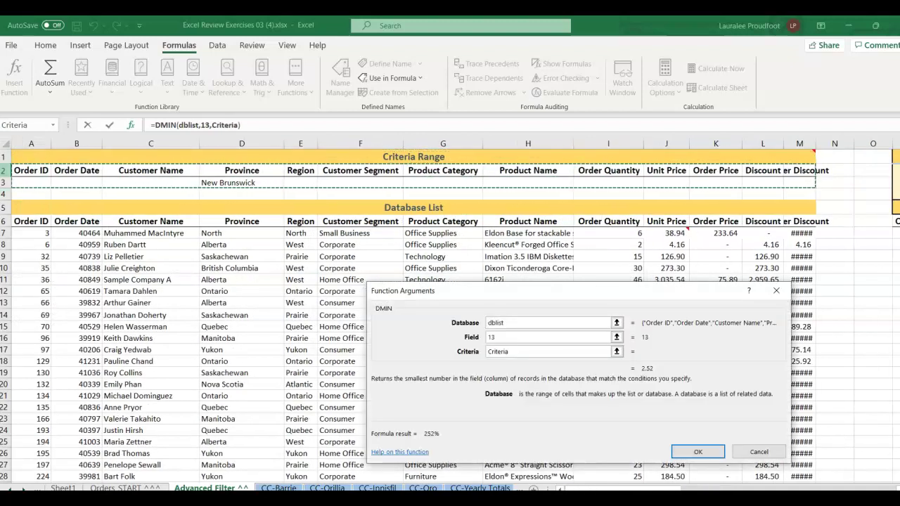
key(Return)
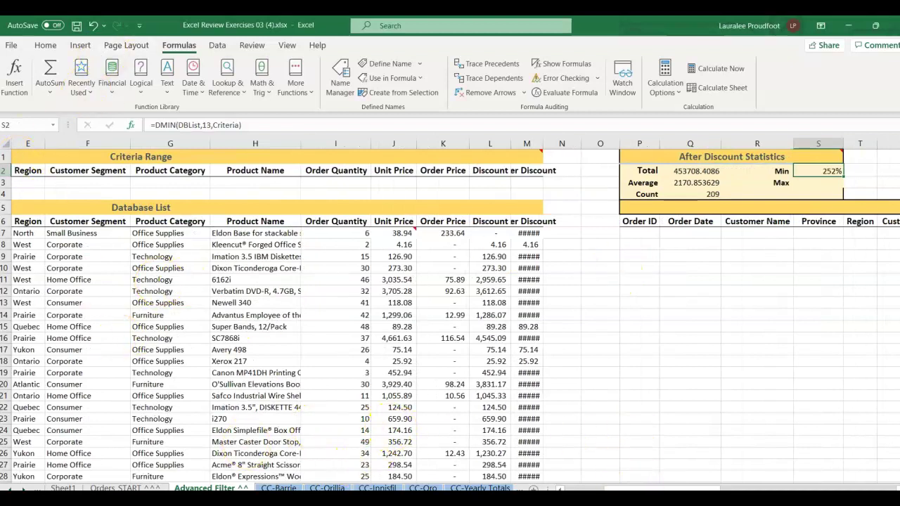
Step: Apply the comma number style to Min cell S2 and copy its formula down to Max cell S3
drag(636, 489, 668, 489)
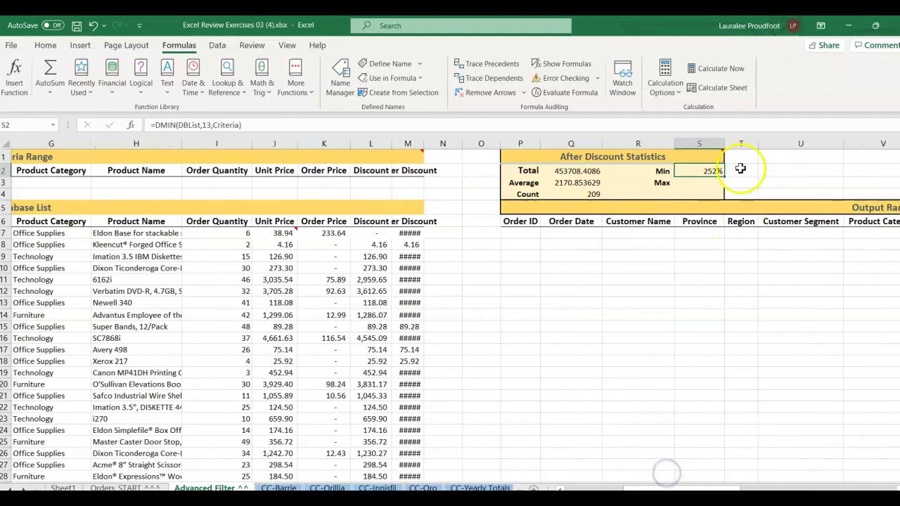
click(46, 46)
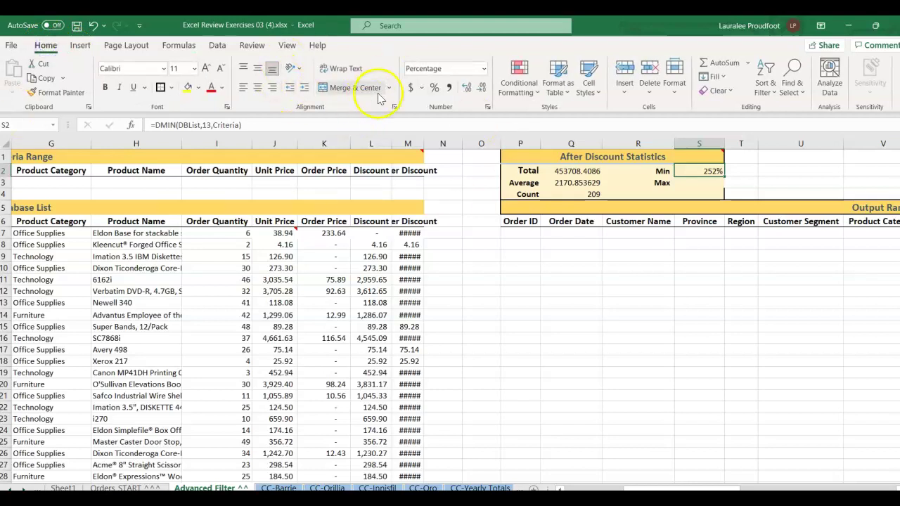
click(450, 87)
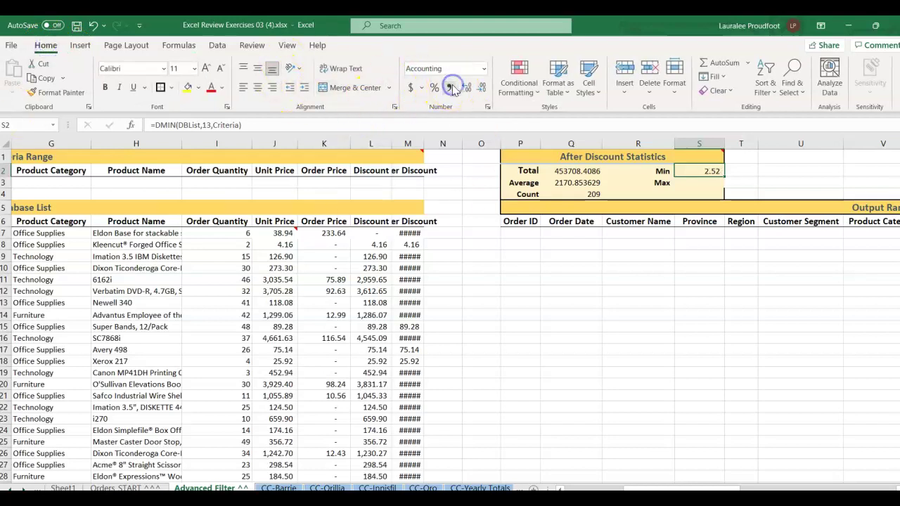
click(722, 174)
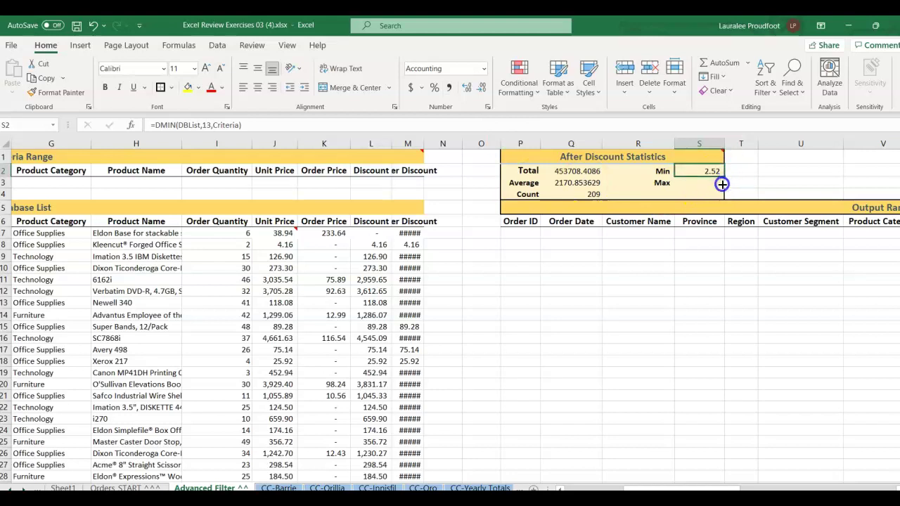
drag(722, 185, 723, 188)
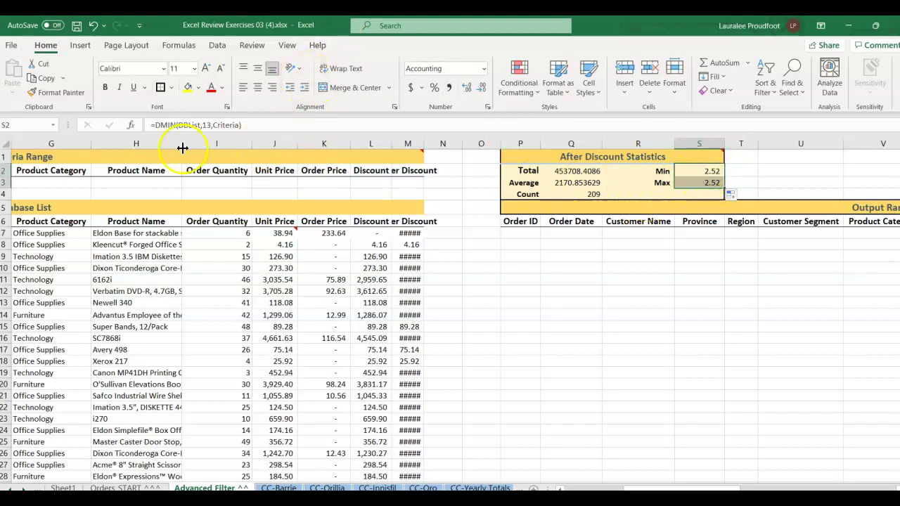
Step: Change the function in cell S2 to DMAX, keeping the DBList, 13 and Criteria arguments
click(174, 127)
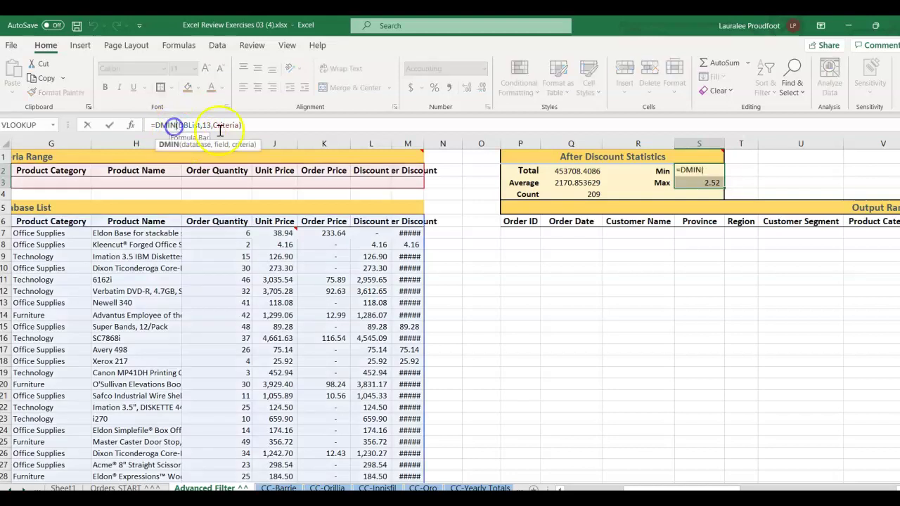
key(BackSpace)
key(BackSpace)
key(BackSpace)
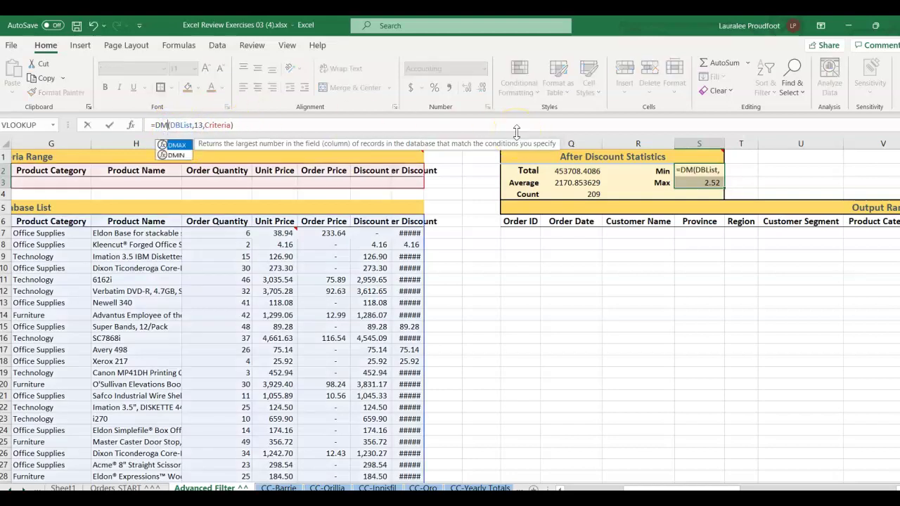
text(max)
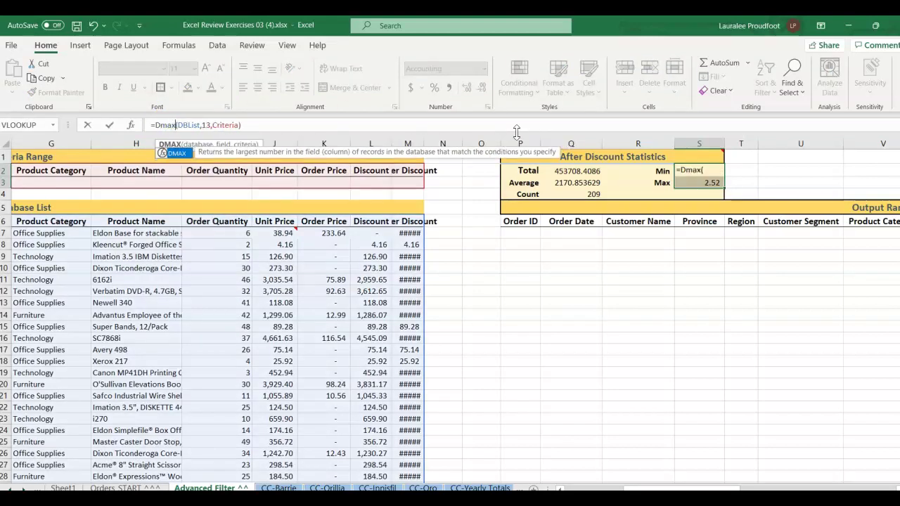
key(Return)
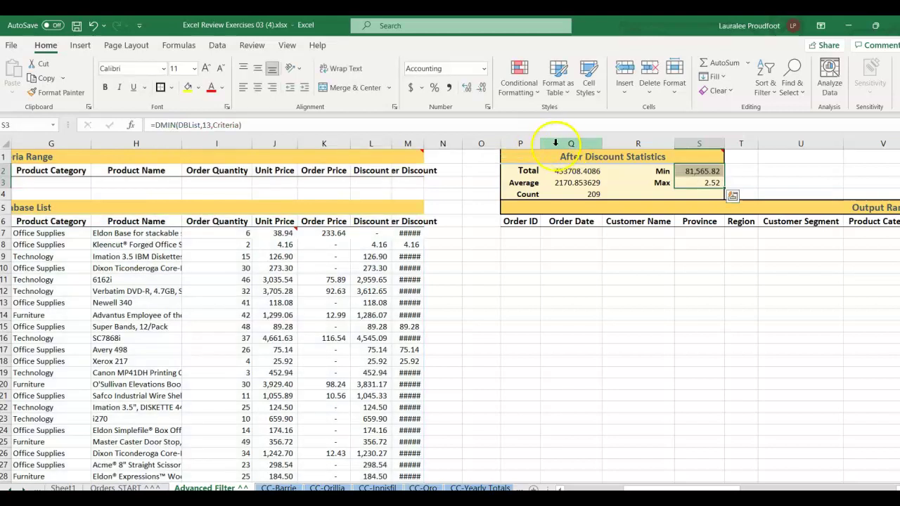
click(360, 280)
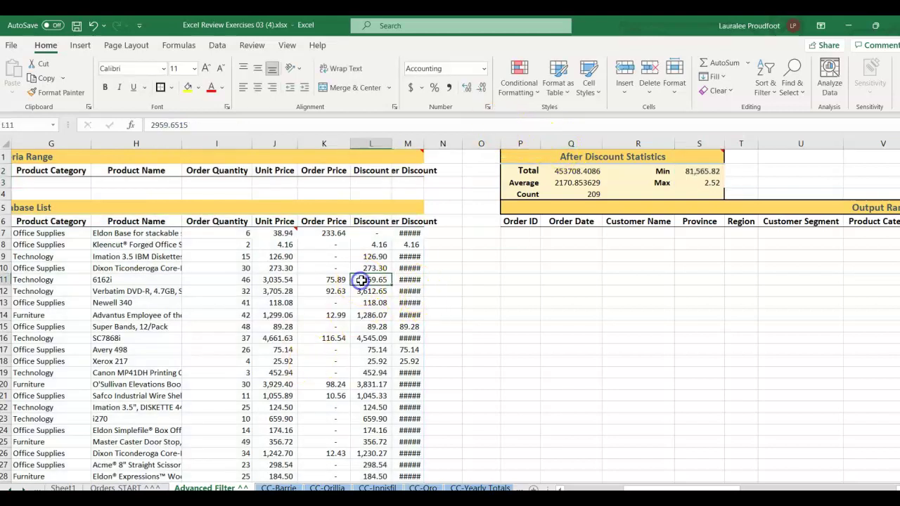
drag(673, 479, 706, 486)
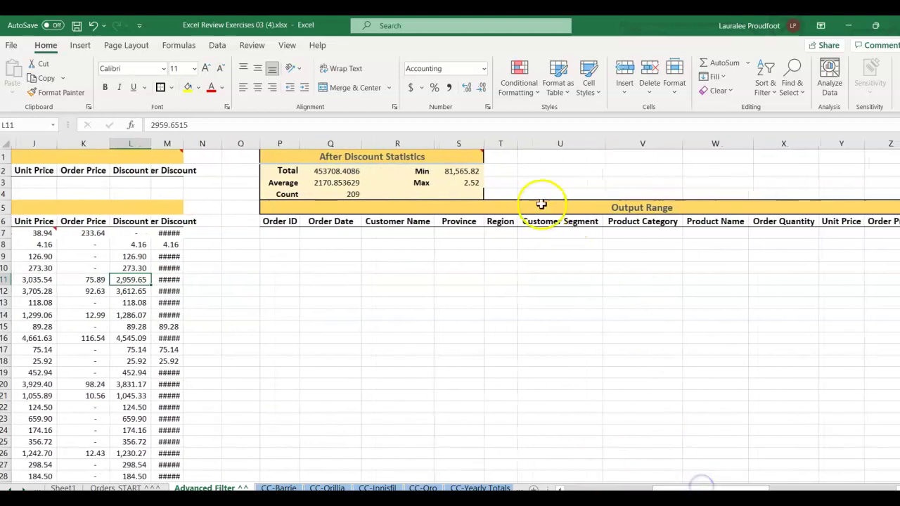
mouse_move(466, 157)
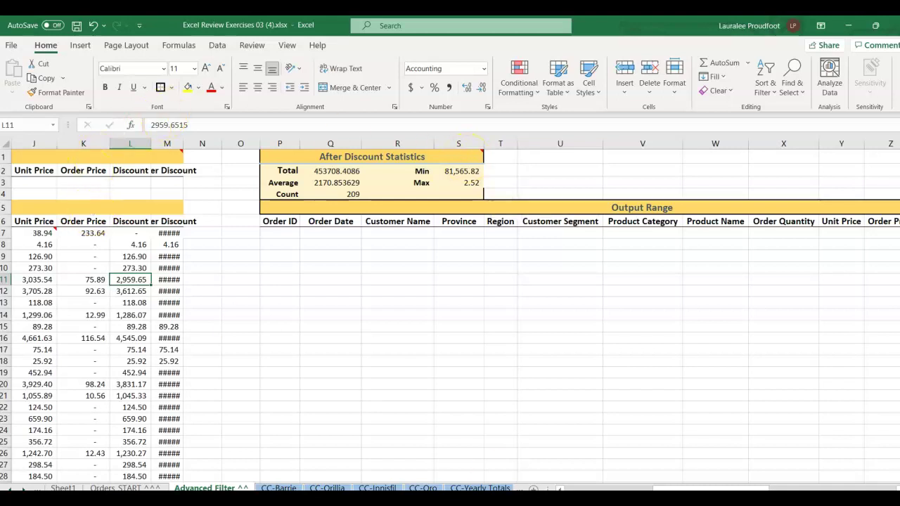
Step: Enter the criterion >5000 under After Discount in cell M3 of the criteria range
click(158, 182)
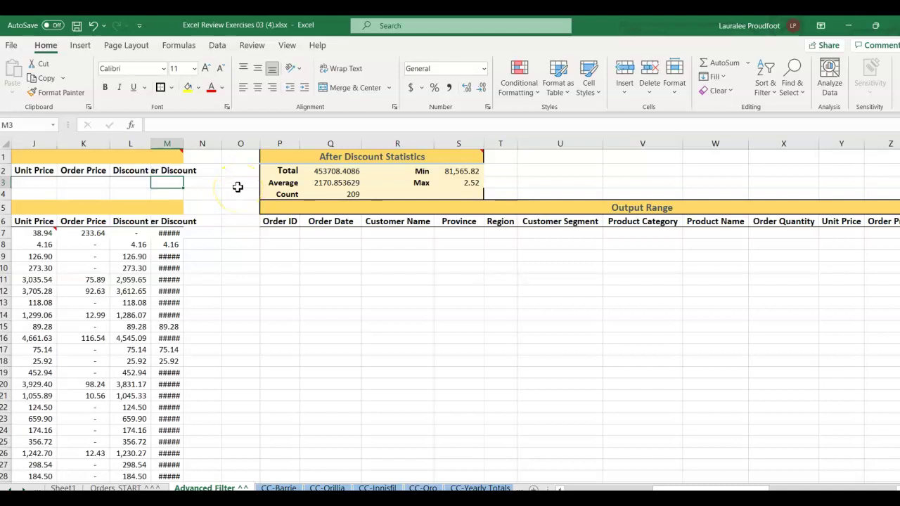
text(>5000)
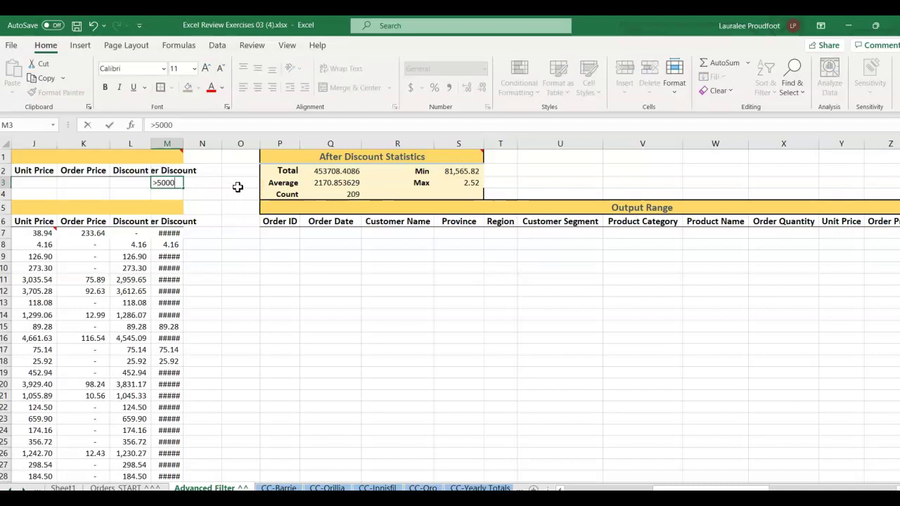
key(Return)
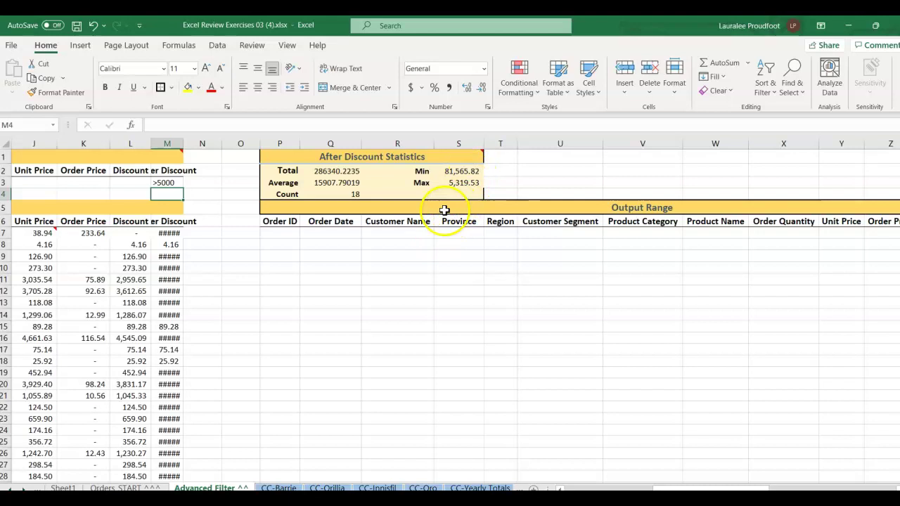
Step: Check the formulas in S3 and S2, and relabel cell R2 as Max and cell R3 as Min to match them
click(454, 184)
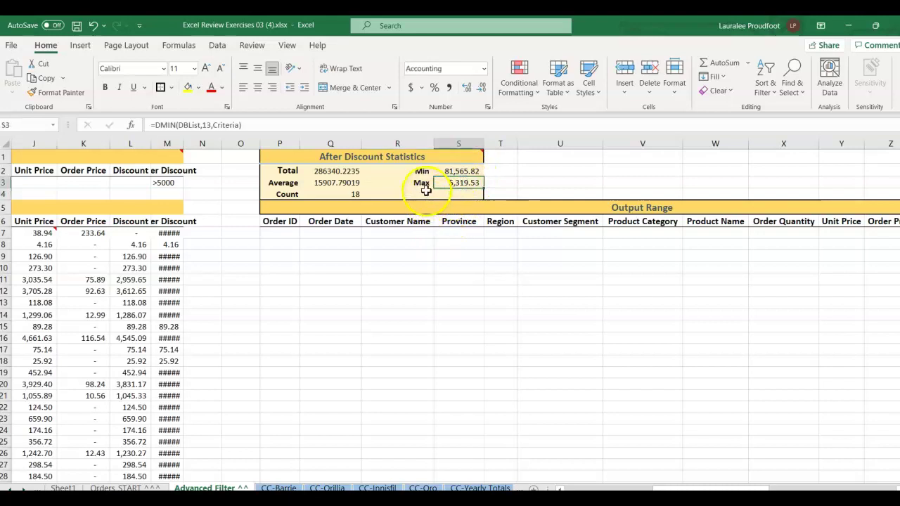
click(448, 170)
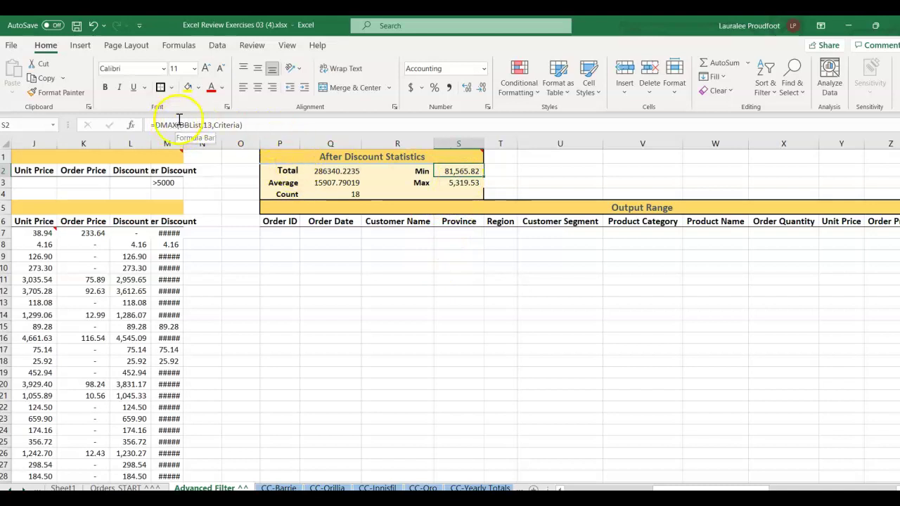
click(419, 173)
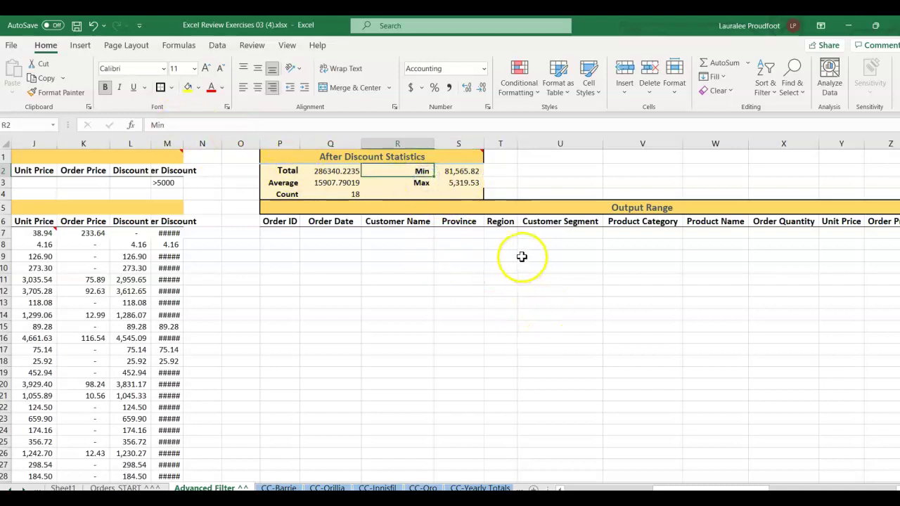
text(Max)
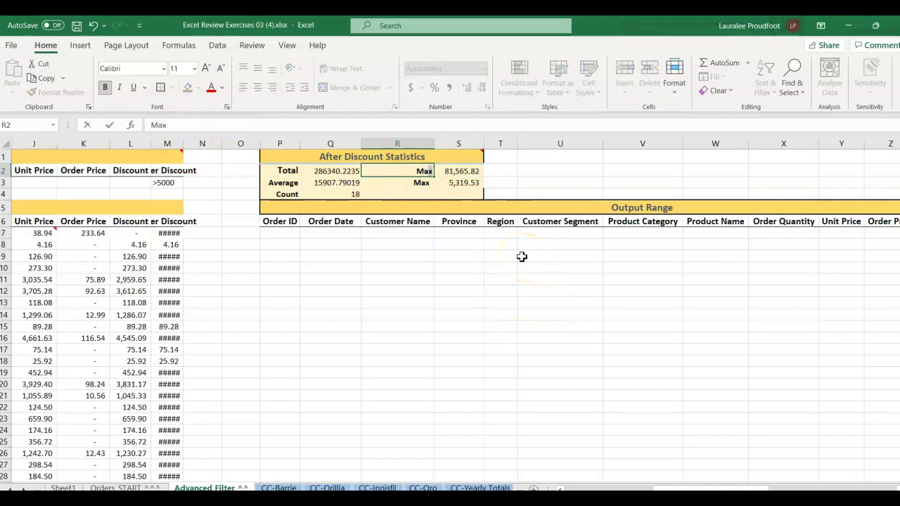
key(Return)
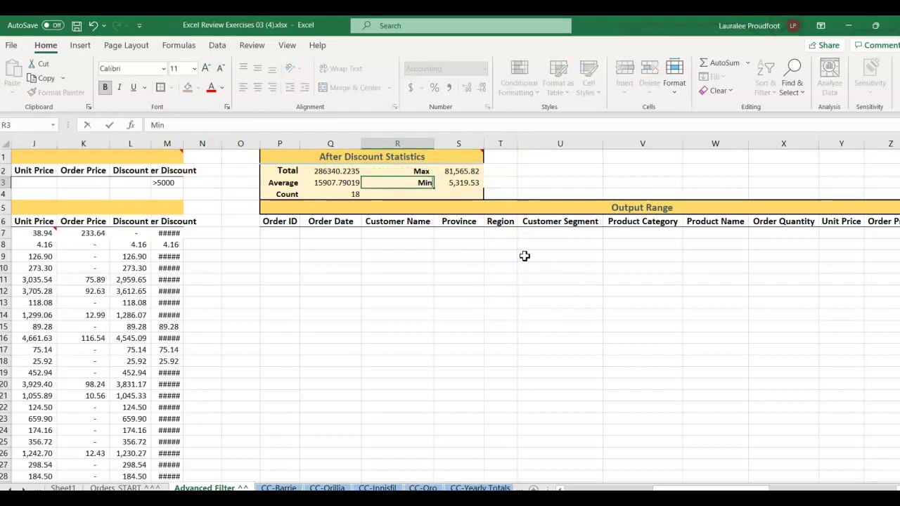
key(Return)
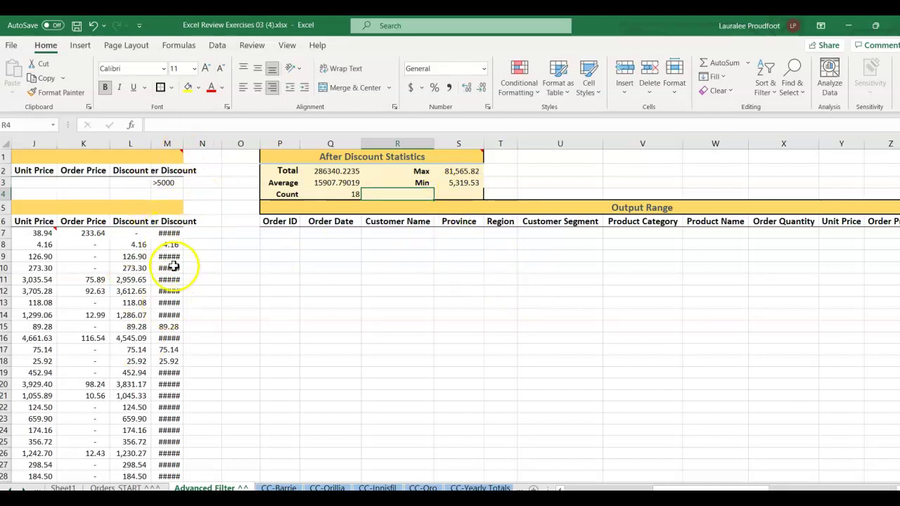
Step: Auto-fit the width of After Discount column M so its values display in full
double_click(182, 143)
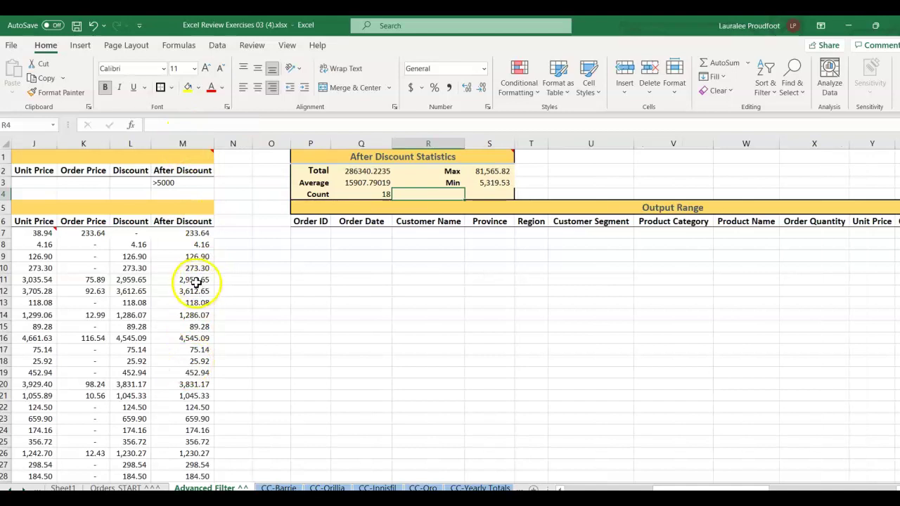
click(695, 316)
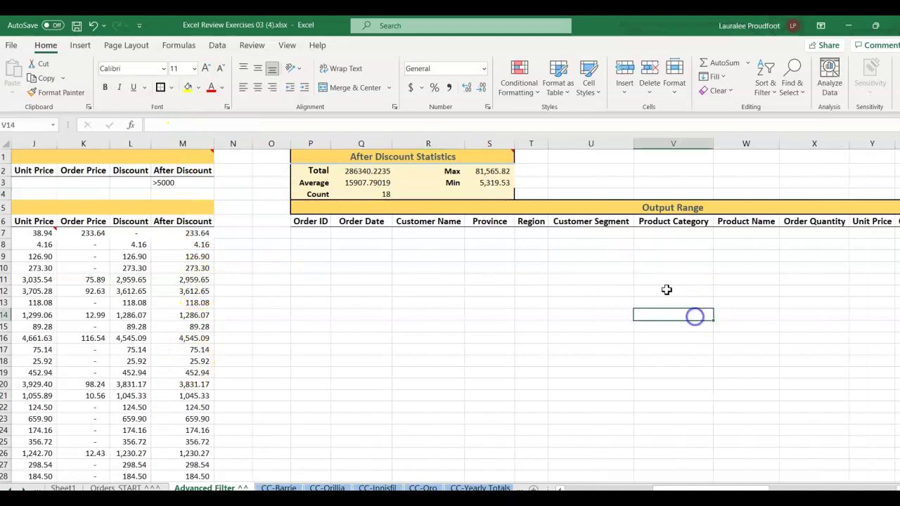
click(128, 338)
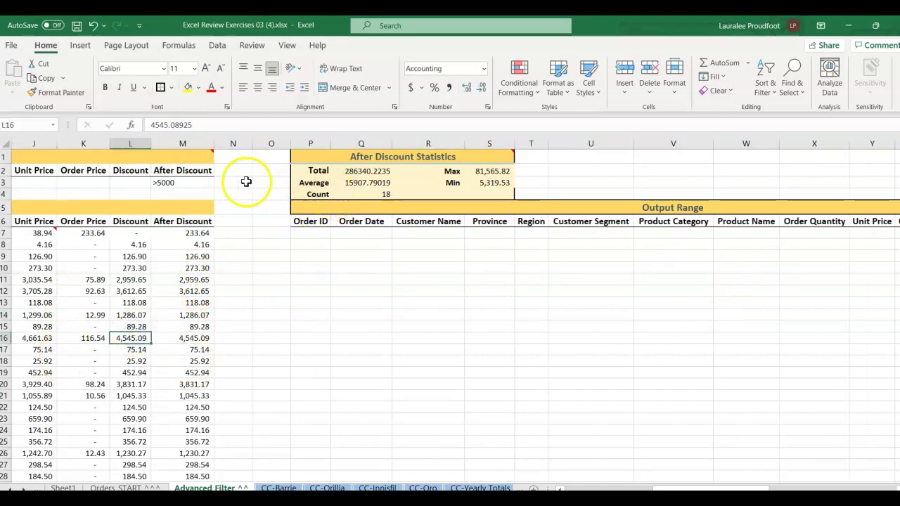
mouse_move(179, 159)
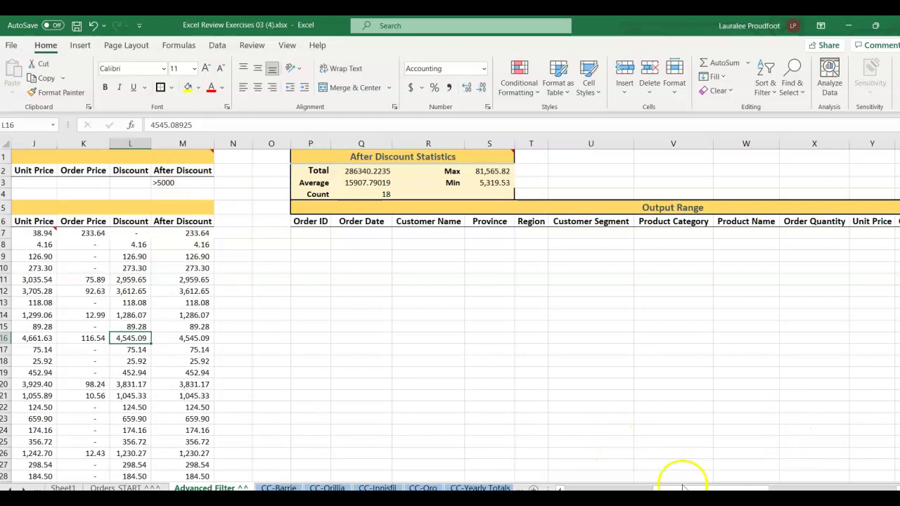
Step: Start an Advanced Filter on the Database List with dblist as the list range and A2:M3 as the criteria range
drag(672, 490, 657, 490)
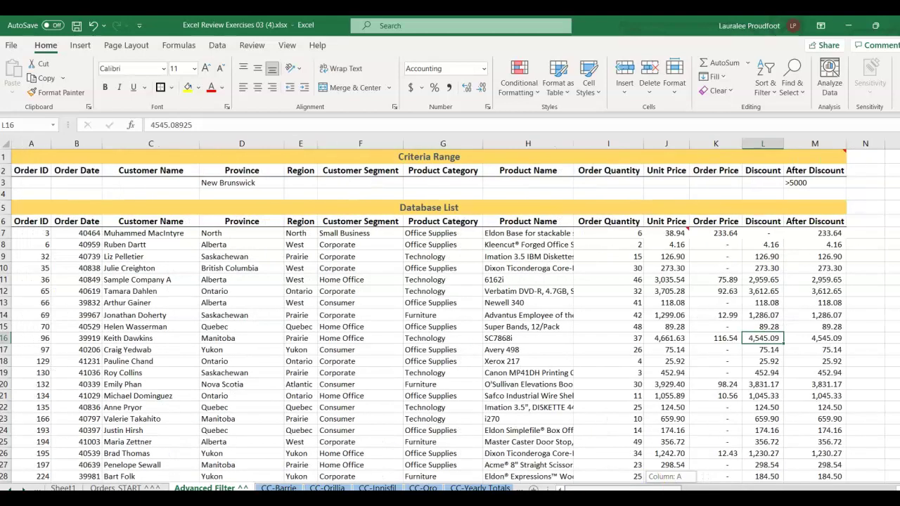
click(373, 359)
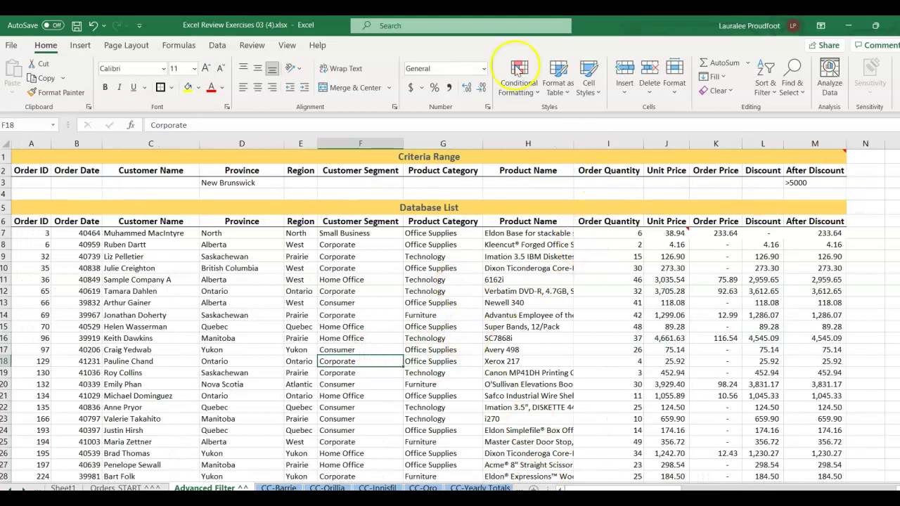
click(184, 46)
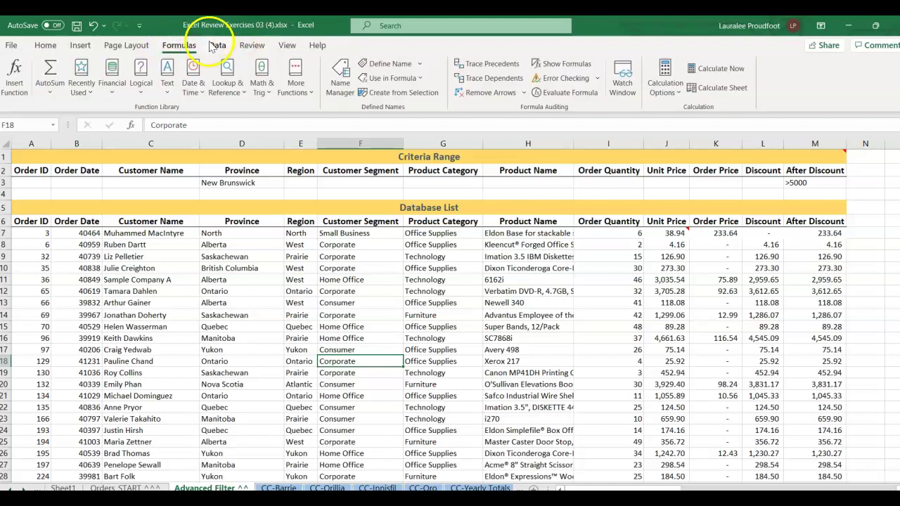
click(218, 45)
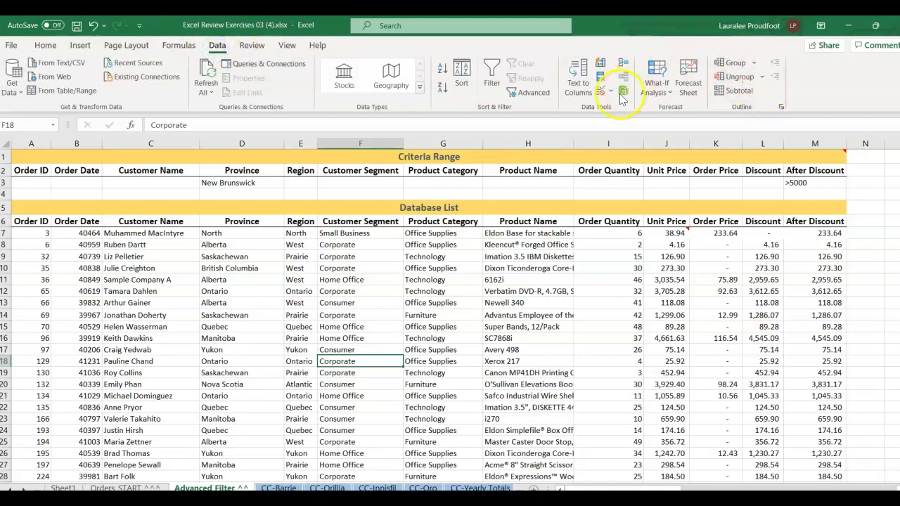
click(542, 97)
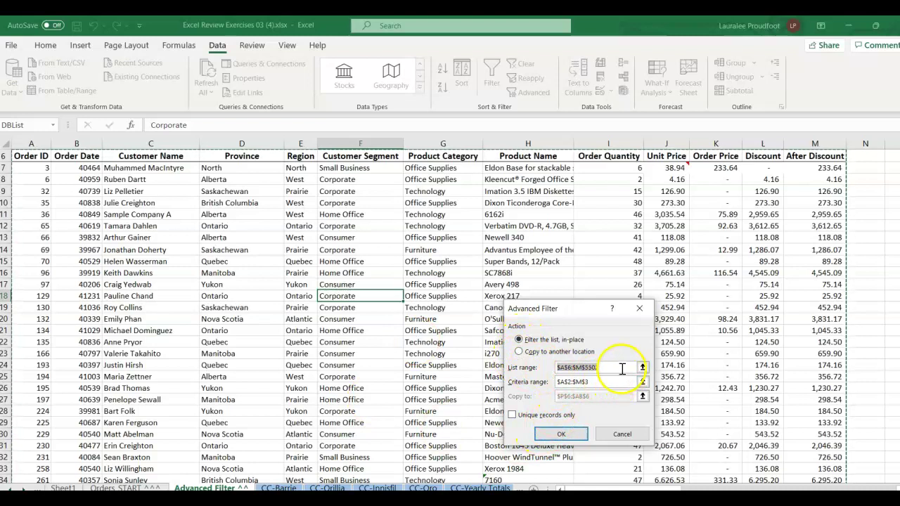
text(dblist)
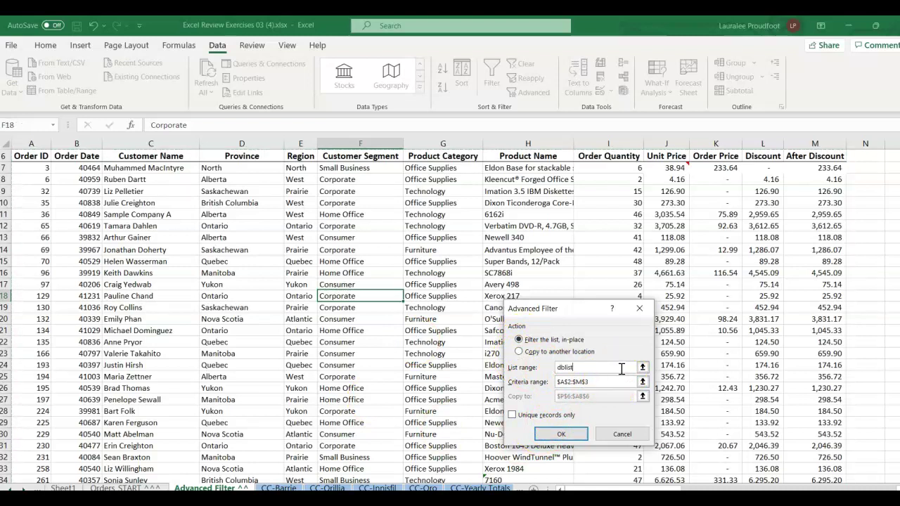
key(Tab)
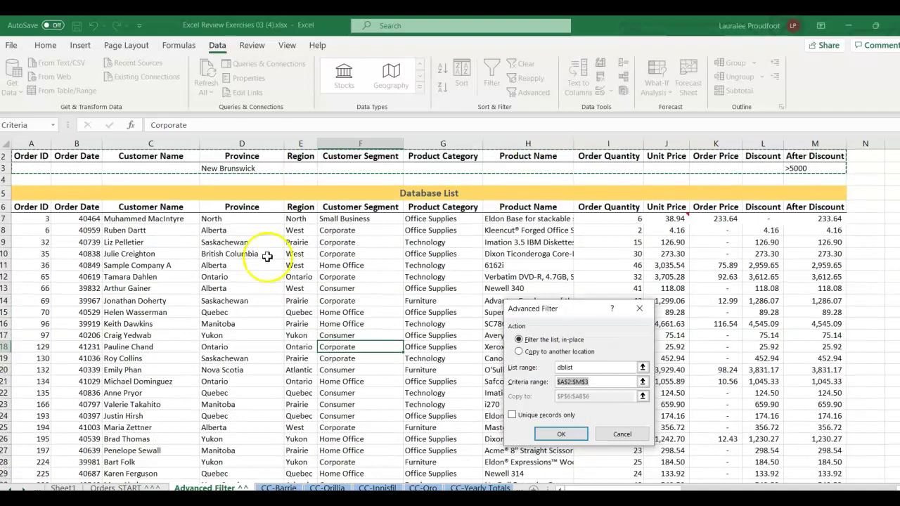
key(Tab)
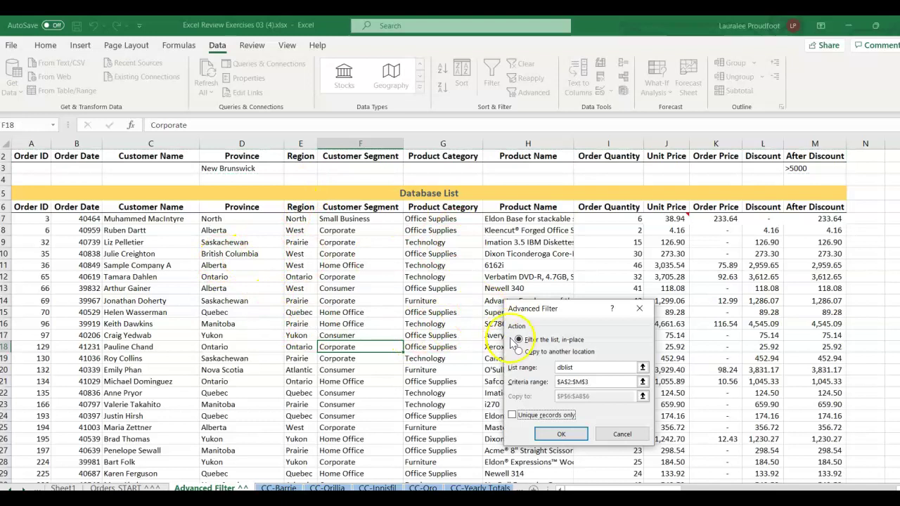
Step: Set the Advanced Filter to copy to another location, using output headings P6:AB6, and run it
click(521, 353)
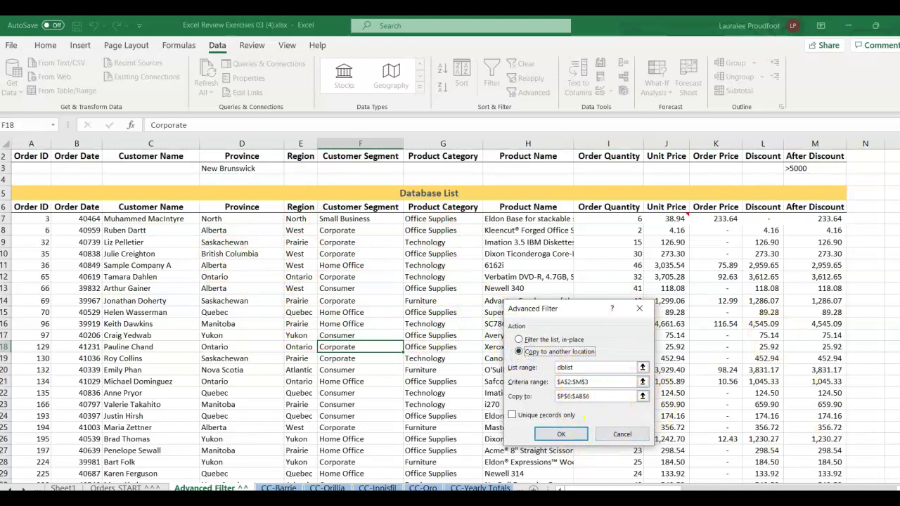
click(643, 398)
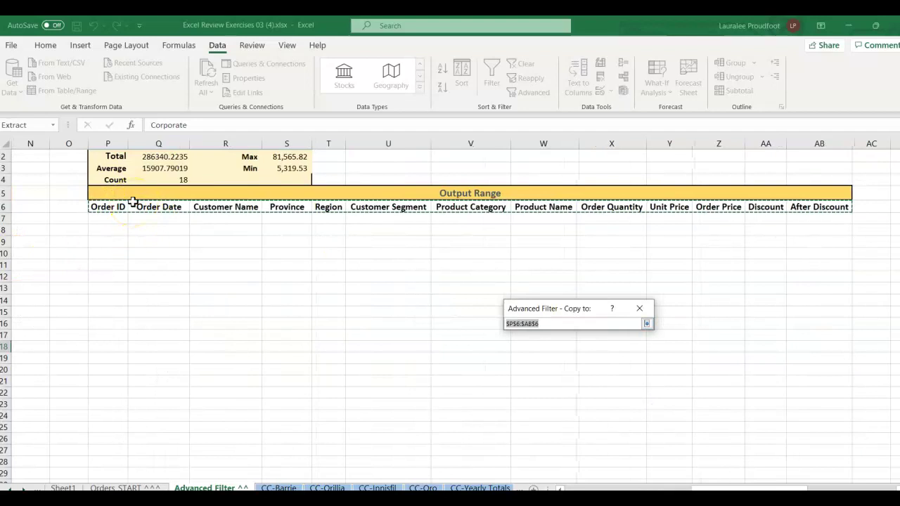
key(Return)
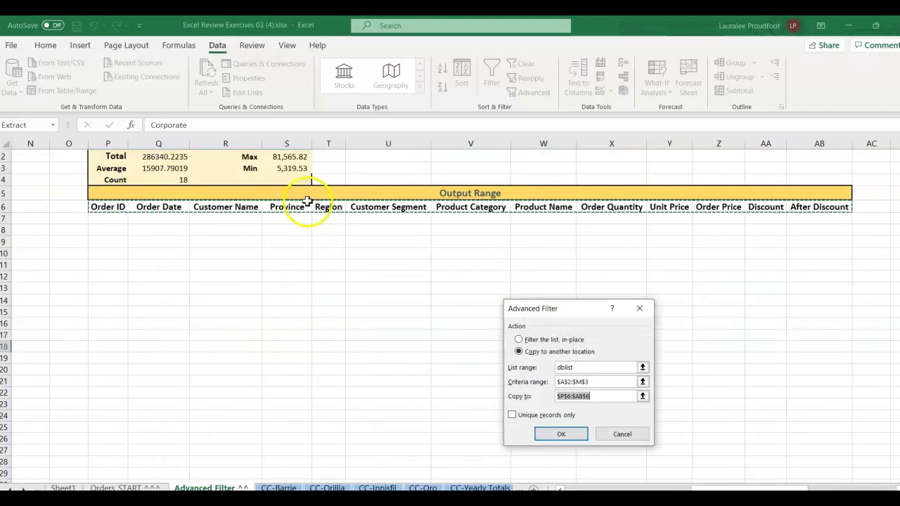
click(562, 434)
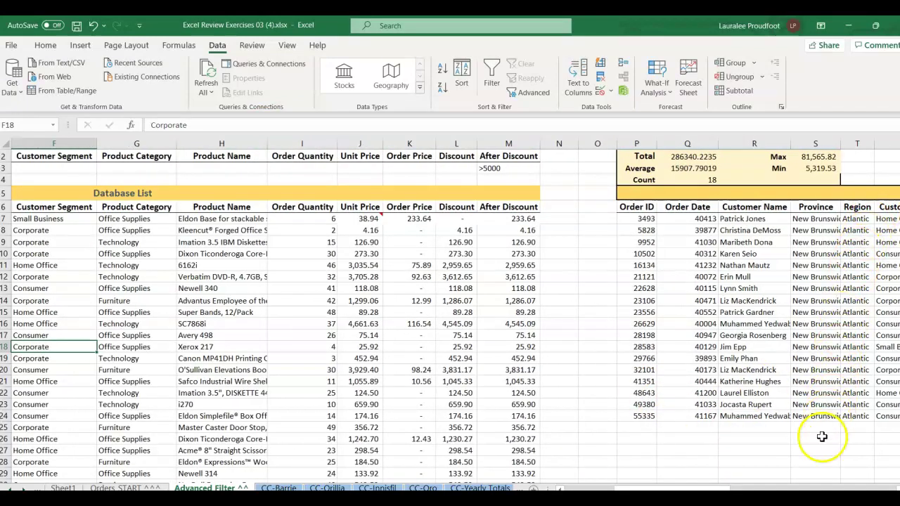
Step: Review the criteria range above the Database List, including the note attached to cell M1
drag(699, 489, 646, 484)
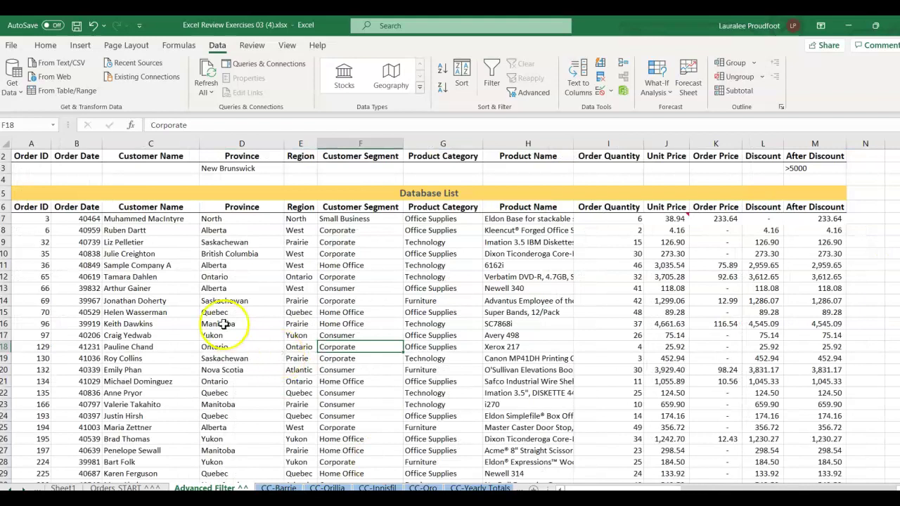
click(294, 165)
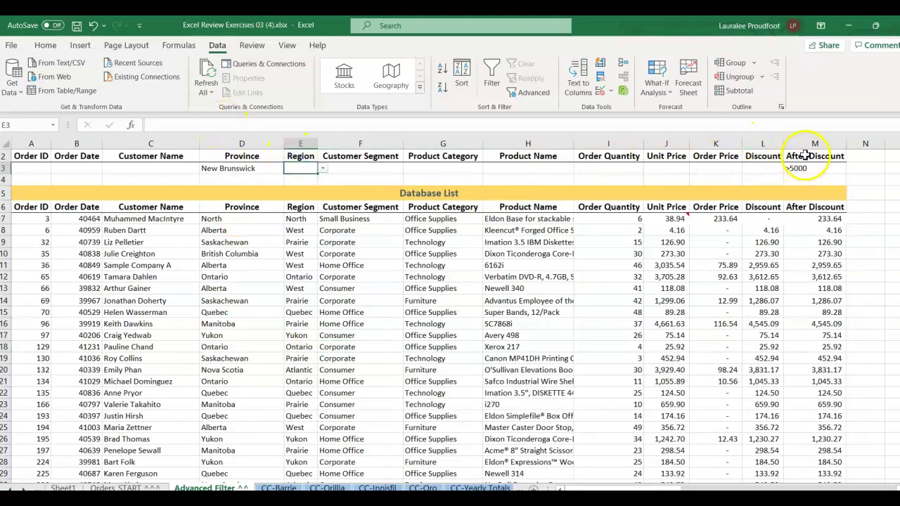
click(764, 242)
scroll(754, 321, up, 1)
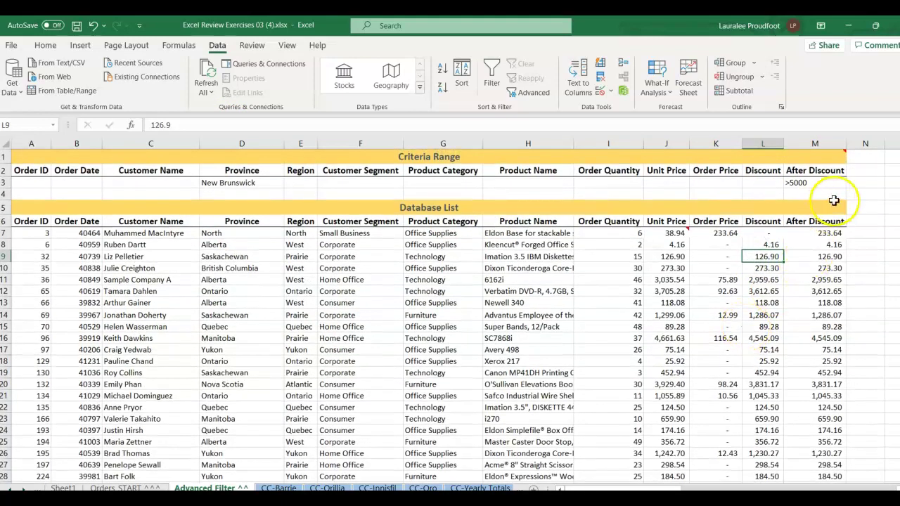
mouse_move(825, 157)
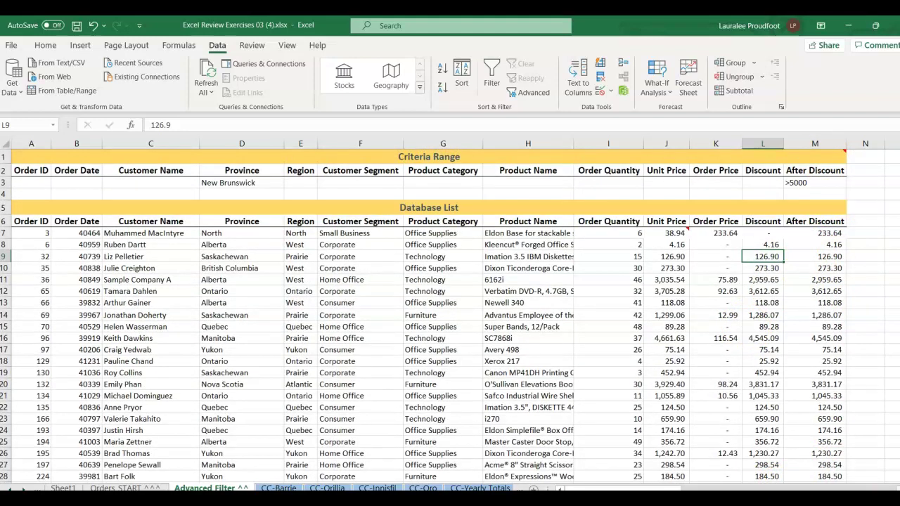
scroll(888, 478, right, 2)
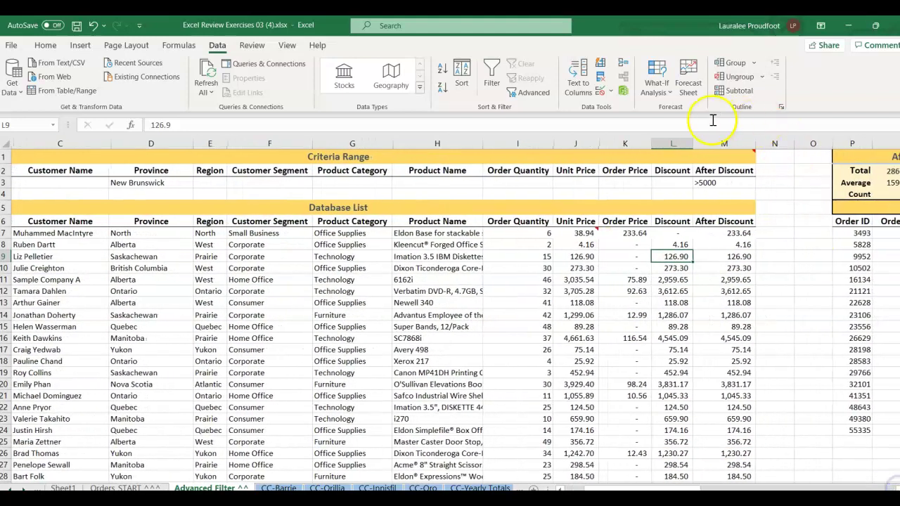
mouse_move(725, 159)
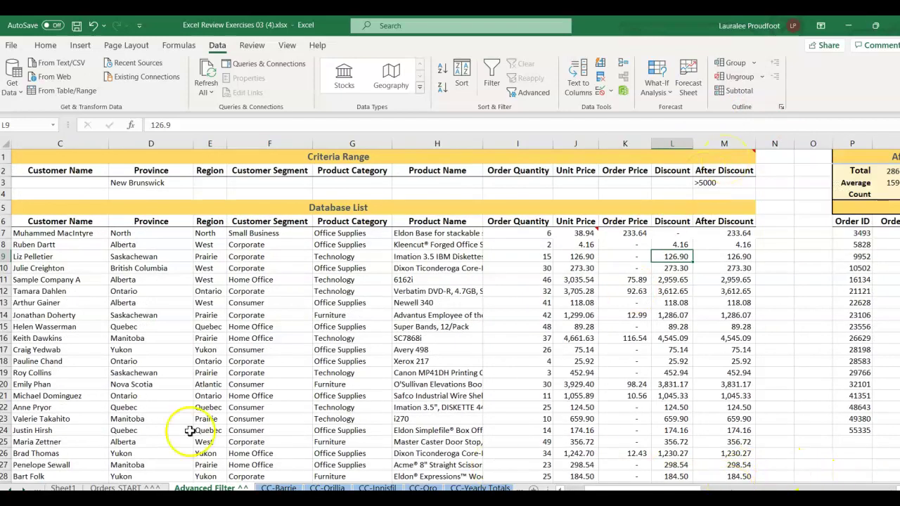
Step: Clear the Province criterion in D3 and set the Region criterion to Atlantic
click(114, 182)
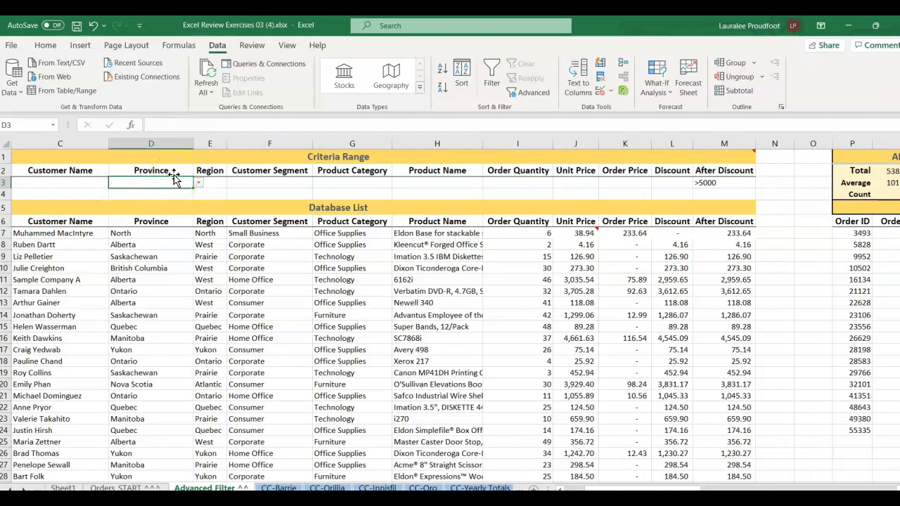
click(219, 183)
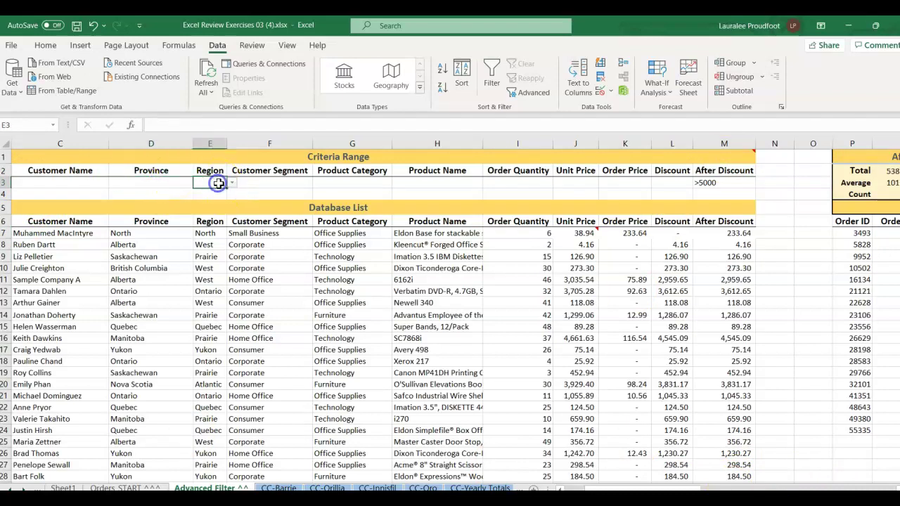
click(231, 183)
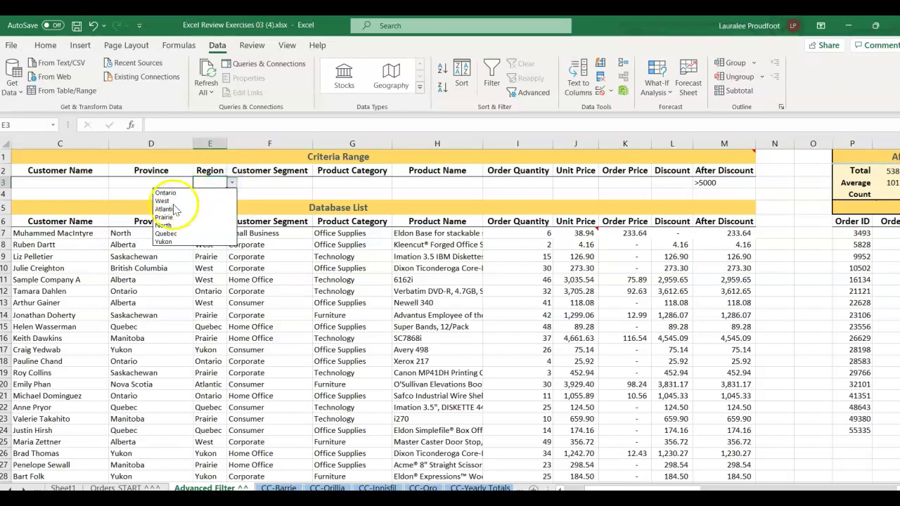
click(169, 210)
Step: Set the Customer Segment criterion in F3 to Small Business
click(267, 183)
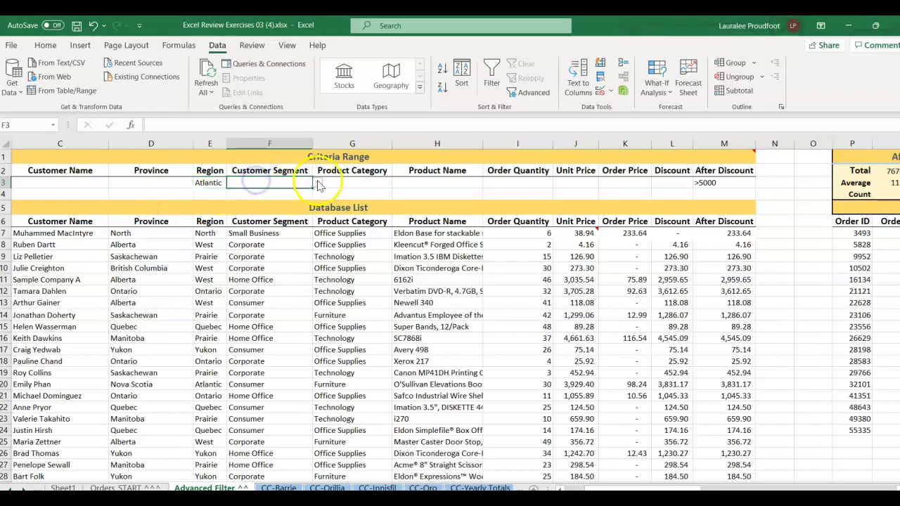
click(320, 183)
click(247, 217)
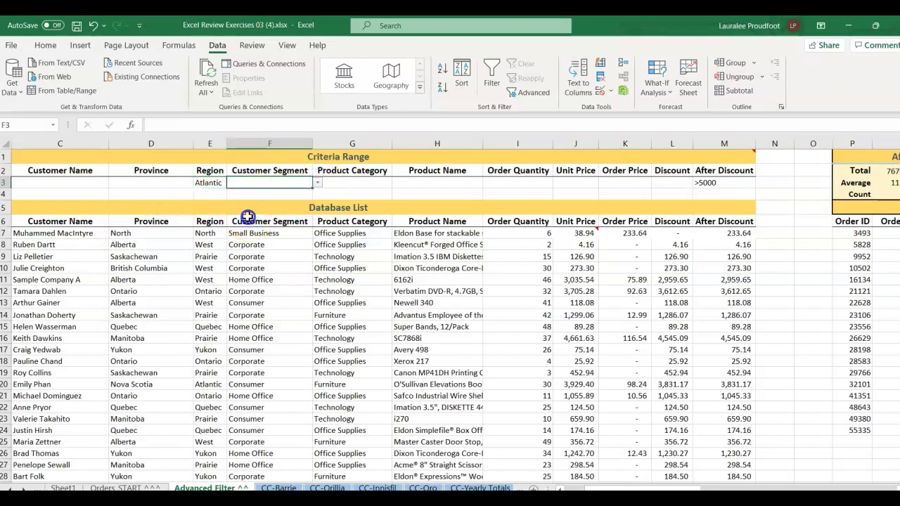
Step: Change the After Discount criterion in M3 to <1000
click(712, 182)
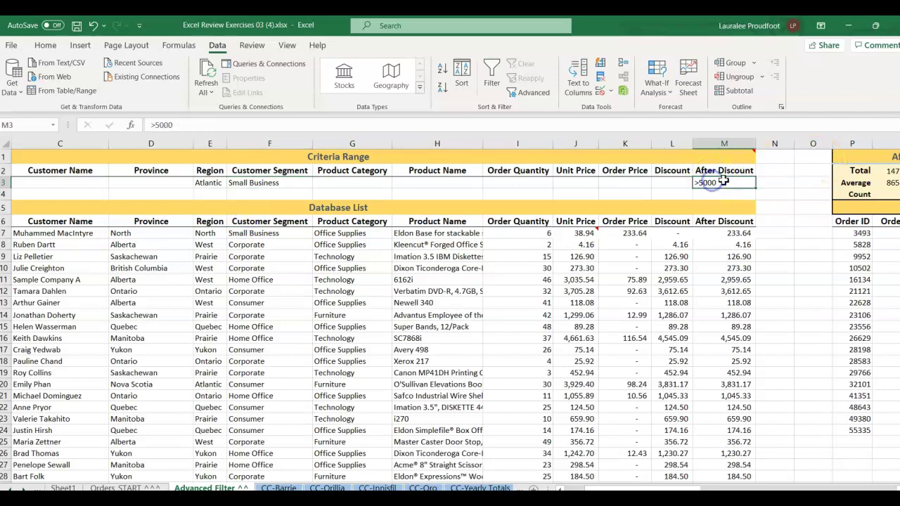
double_click(727, 180)
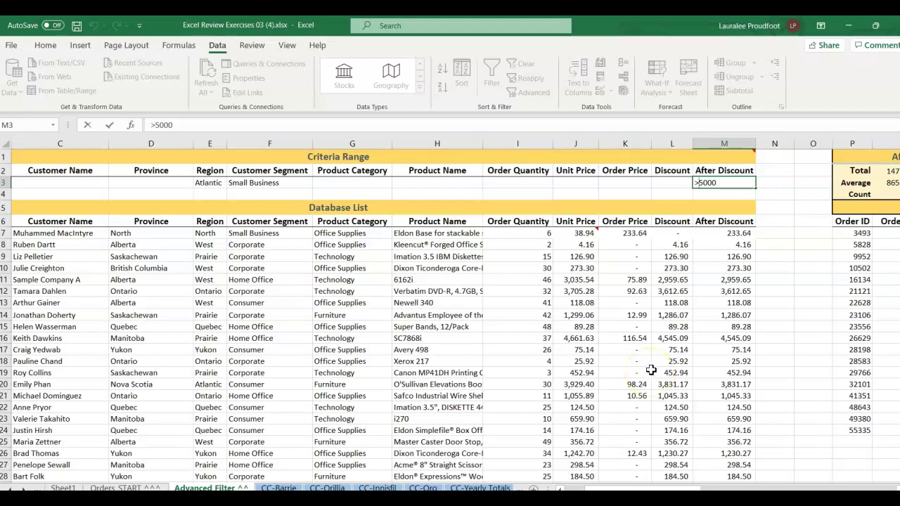
drag(680, 488, 740, 487)
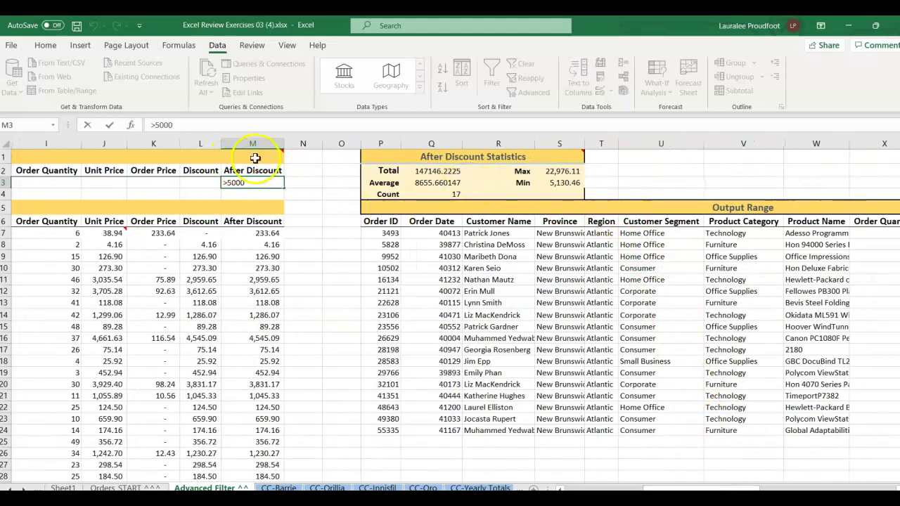
mouse_move(251, 158)
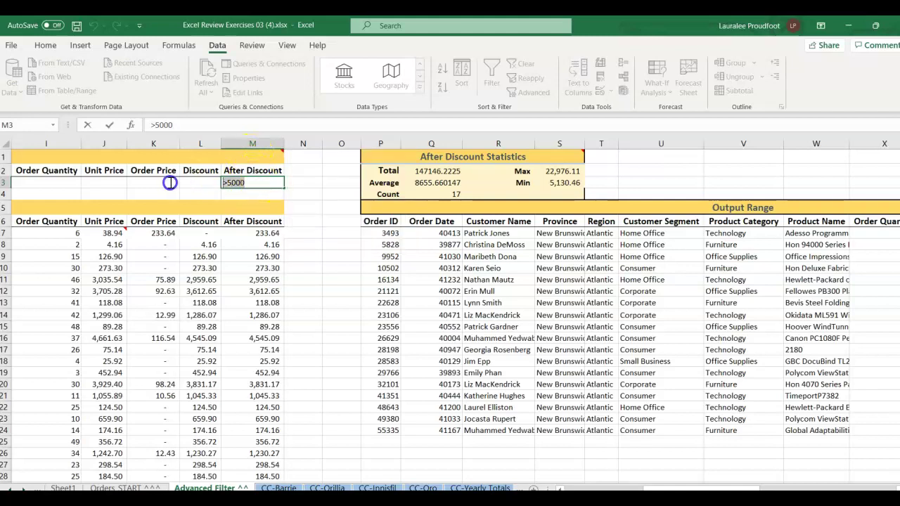
text(<1)
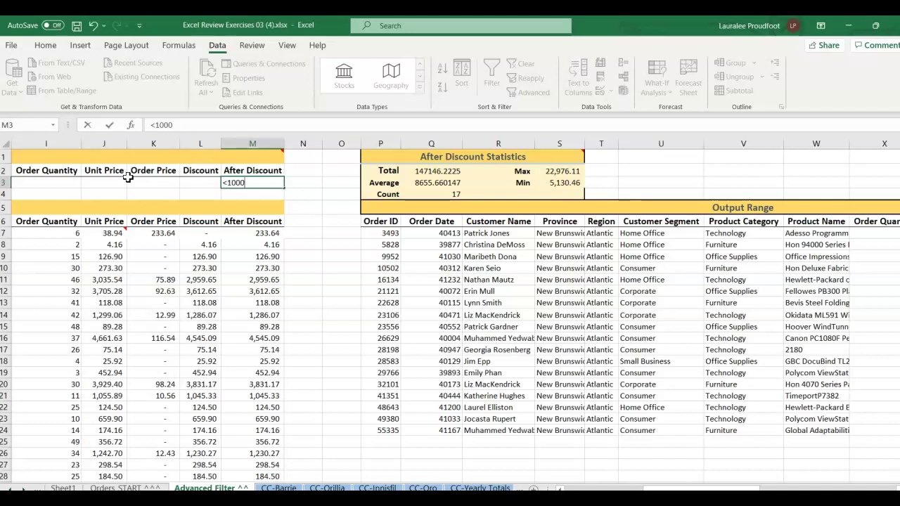
key(Return)
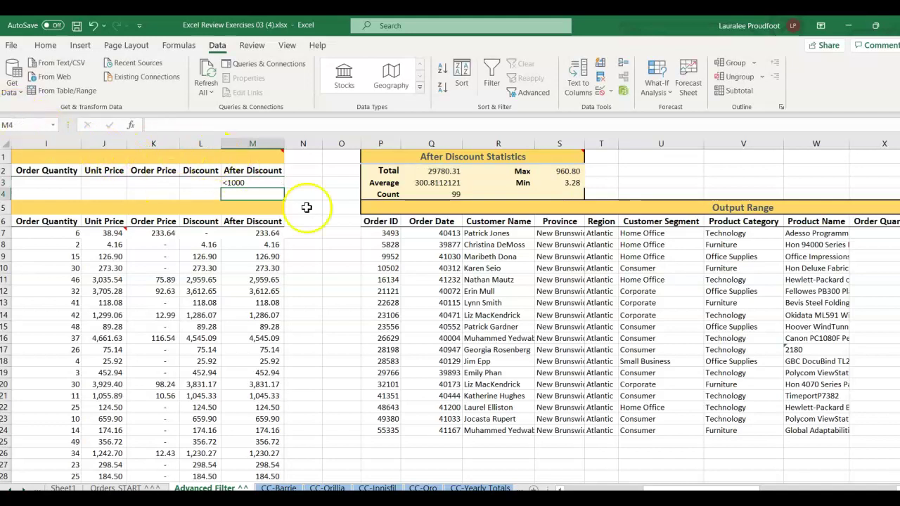
Step: Apply Comma Style to the Total and Average values in Q2:Q3 of the After Discount Statistics
mouse_move(432, 172)
mouse_down()
mouse_move(435, 194)
mouse_move(440, 183)
mouse_up()
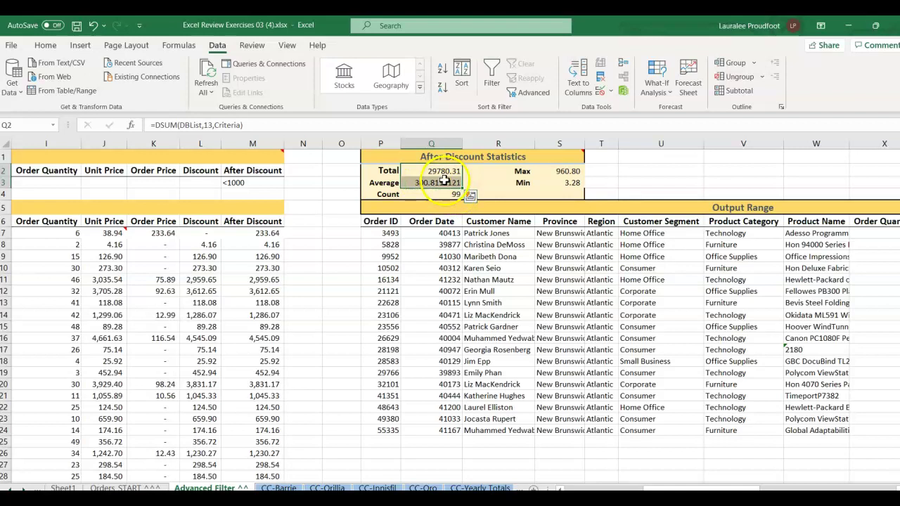
click(45, 45)
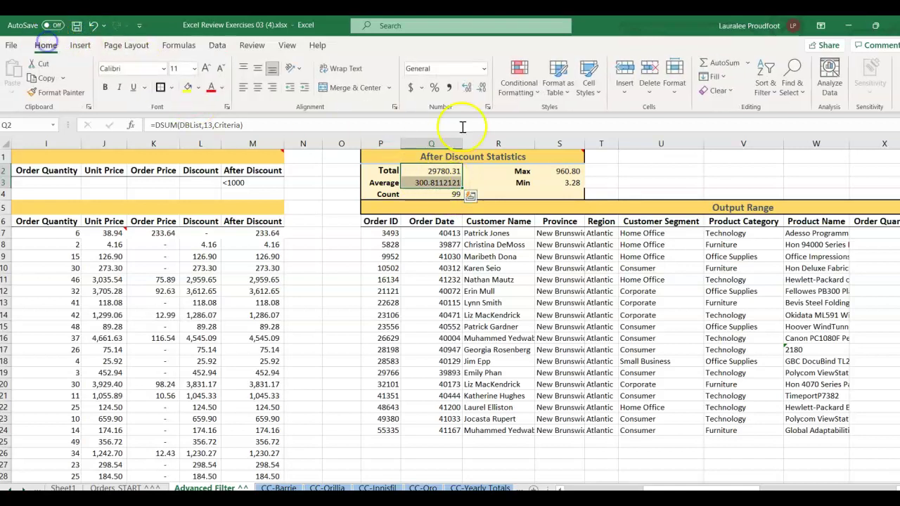
click(449, 87)
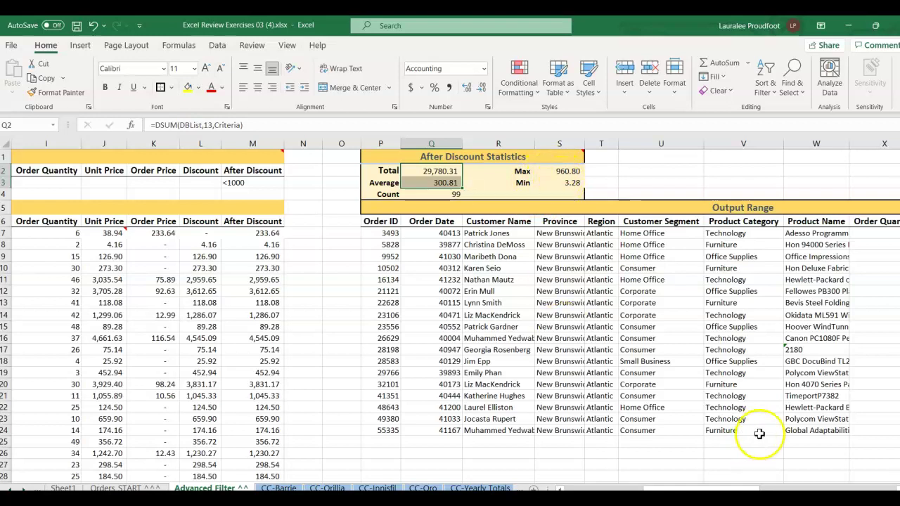
click(778, 410)
click(542, 327)
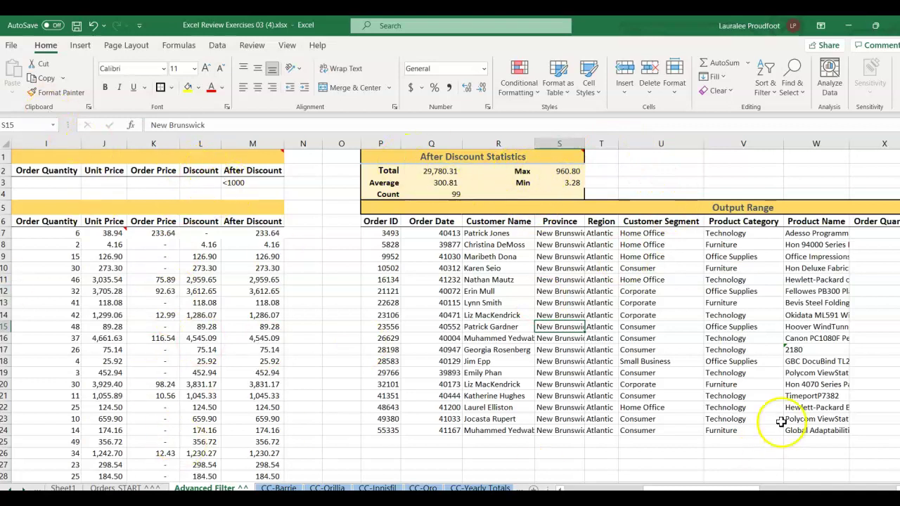
click(562, 338)
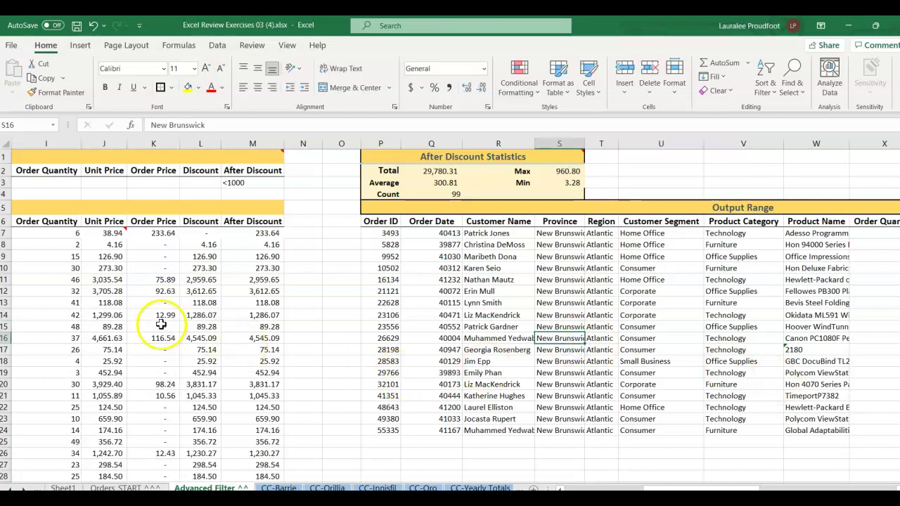
click(209, 304)
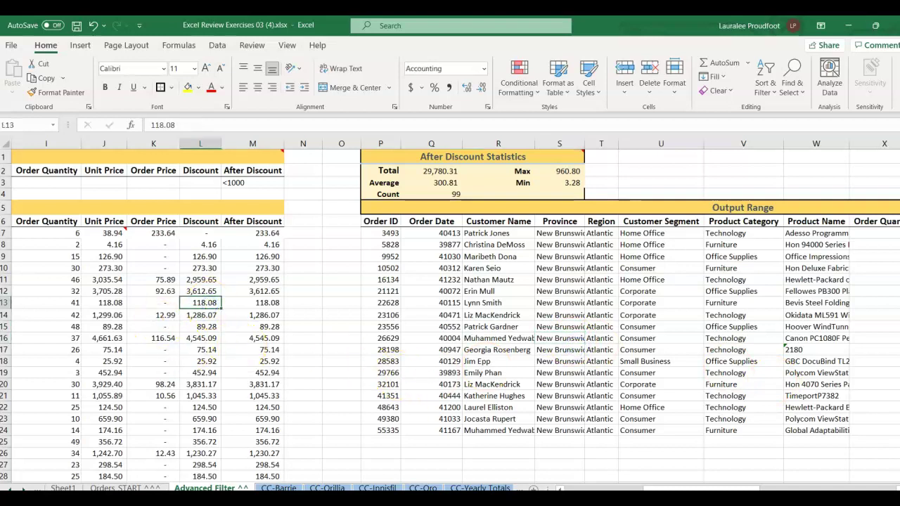
Step: Run an Advanced Filter on the Database List with criteria A2:M3, copying the matching records to another location at P6:AB6
click(693, 485)
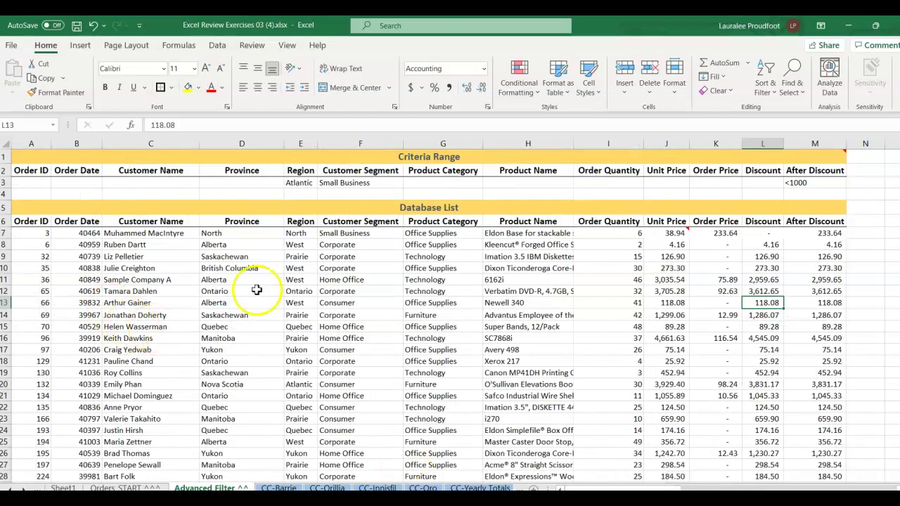
click(197, 233)
click(231, 314)
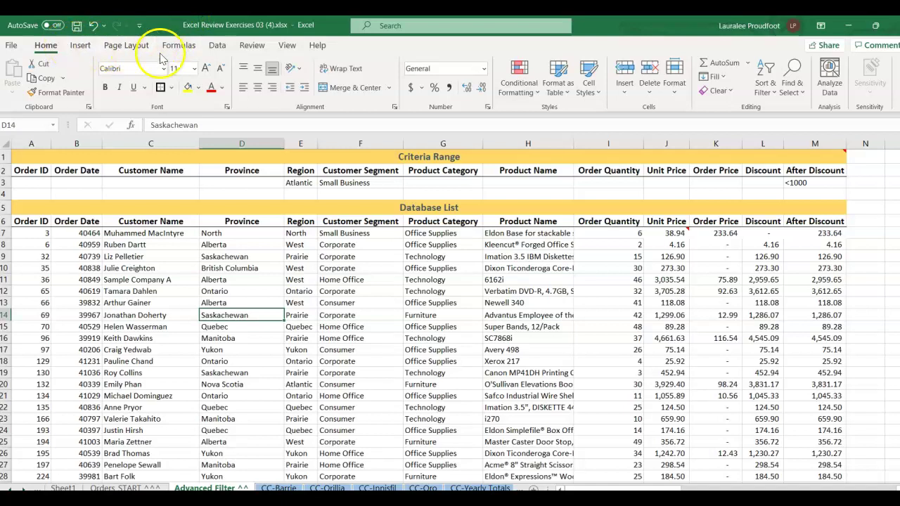
click(219, 51)
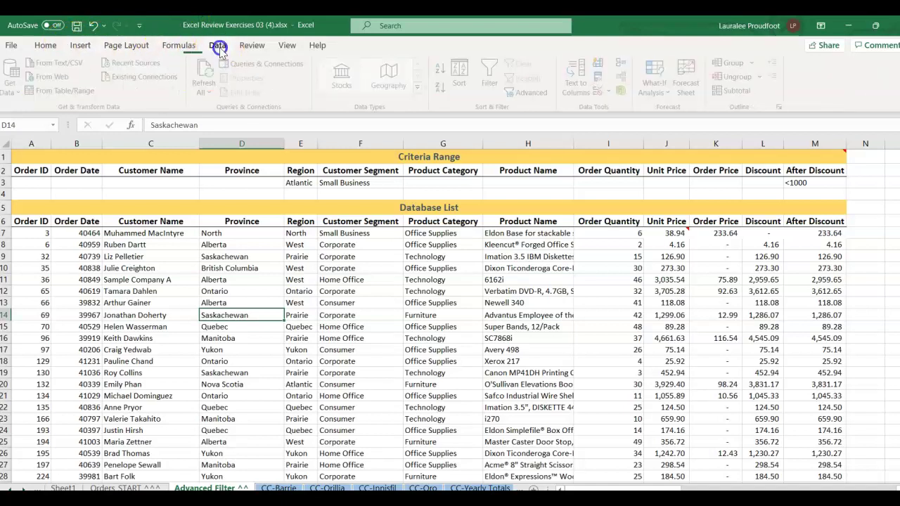
click(533, 93)
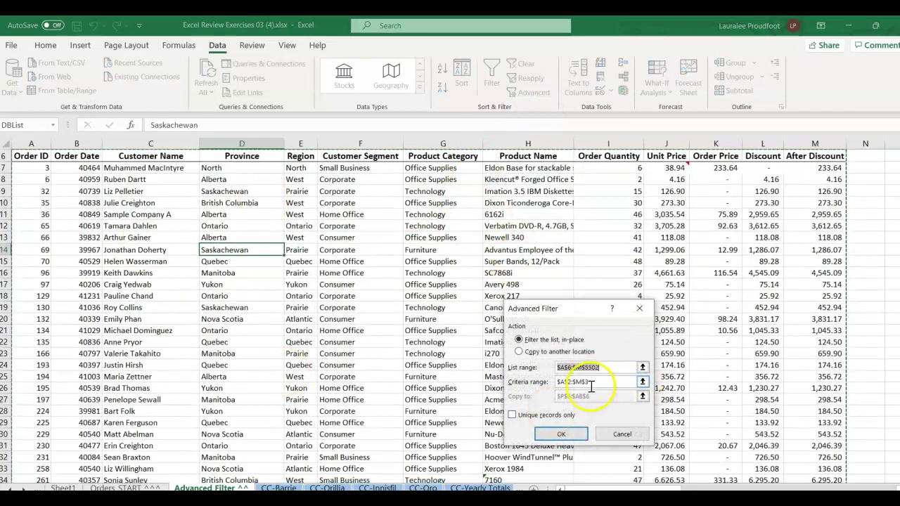
click(521, 352)
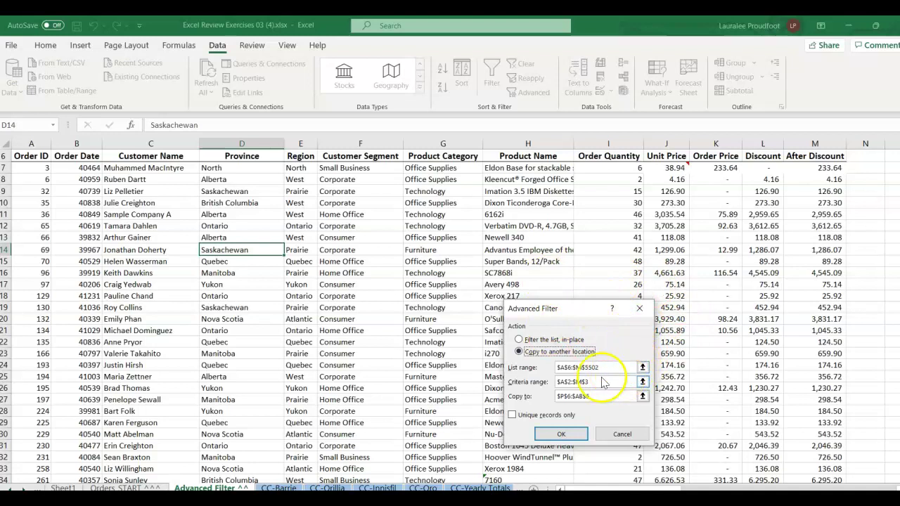
click(570, 457)
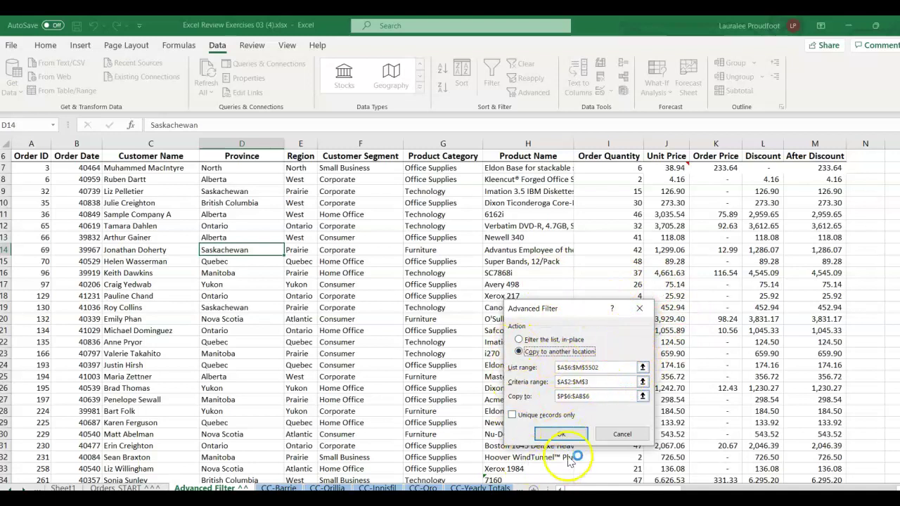
click(559, 434)
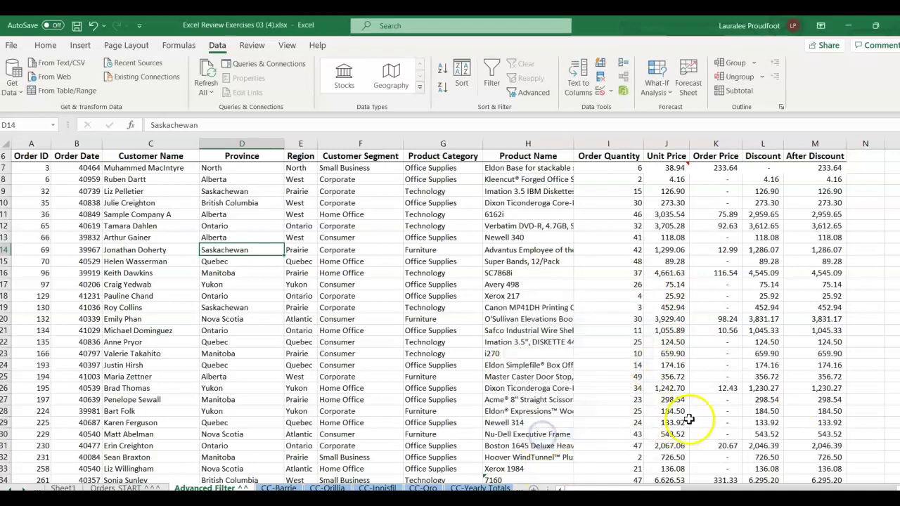
Step: Review the extracted records in the Output Range, including the After Discount column, and the task instructions beside it
drag(667, 488, 785, 485)
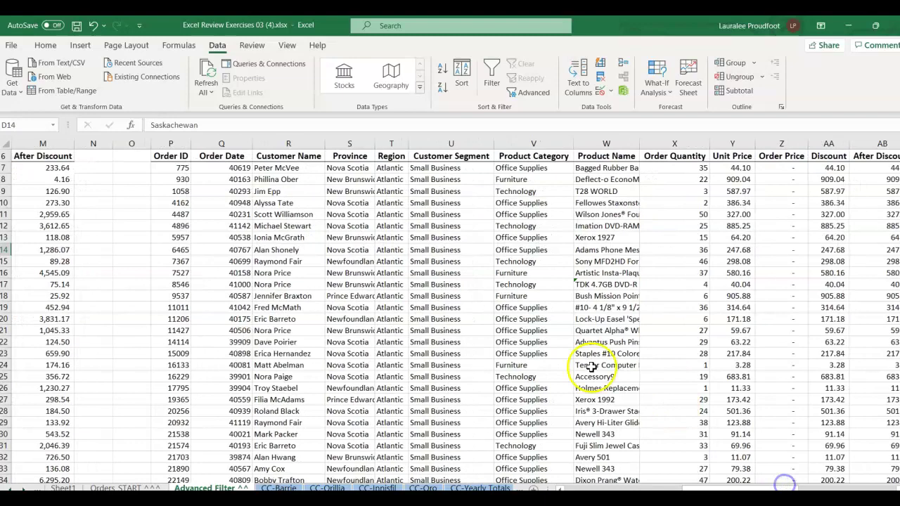
scroll(625, 460, down, 2)
scroll(625, 461, down, 4)
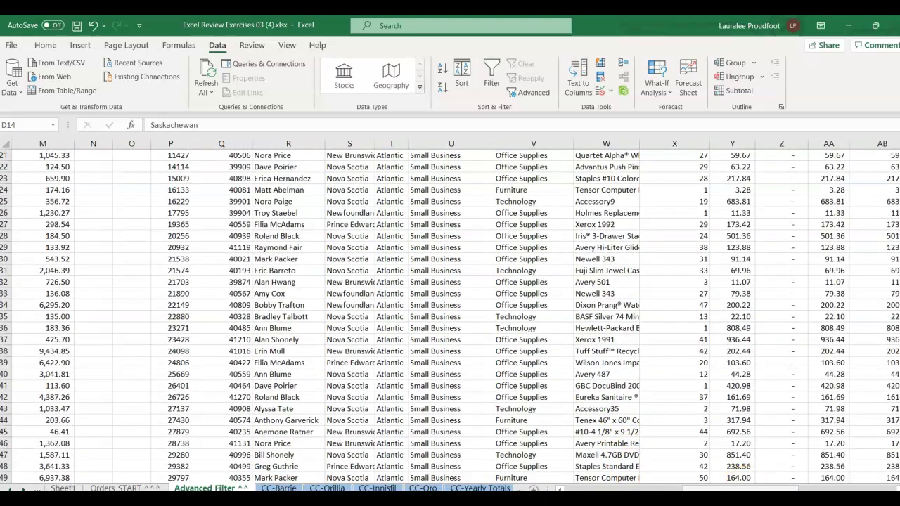
drag(786, 487, 883, 478)
scroll(324, 296, up, 4)
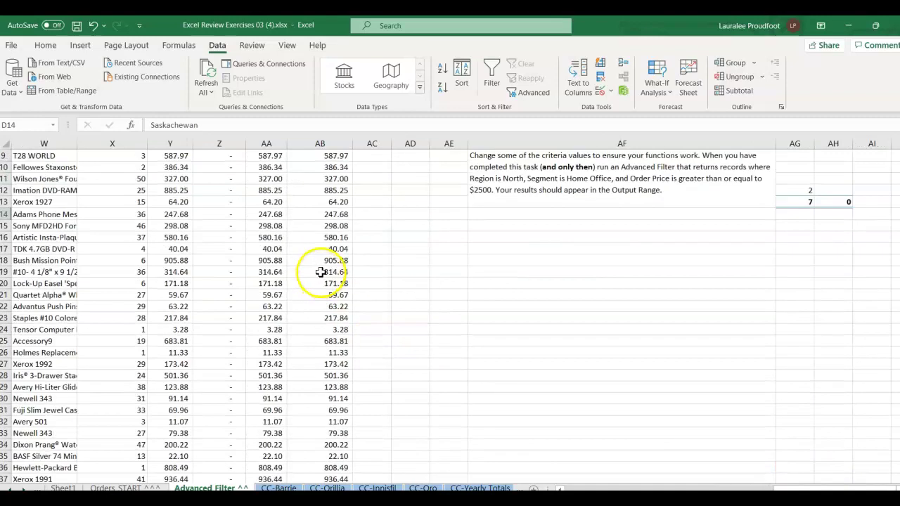
scroll(473, 310, up, 3)
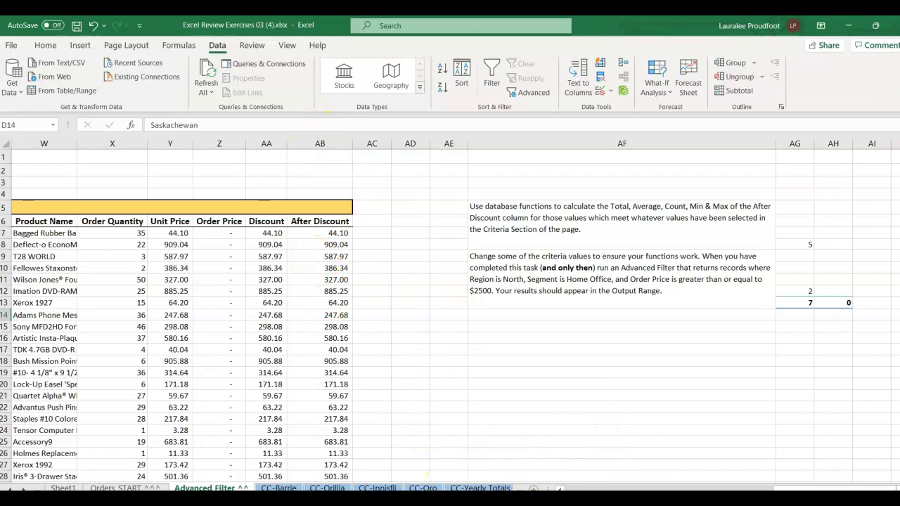
click(326, 143)
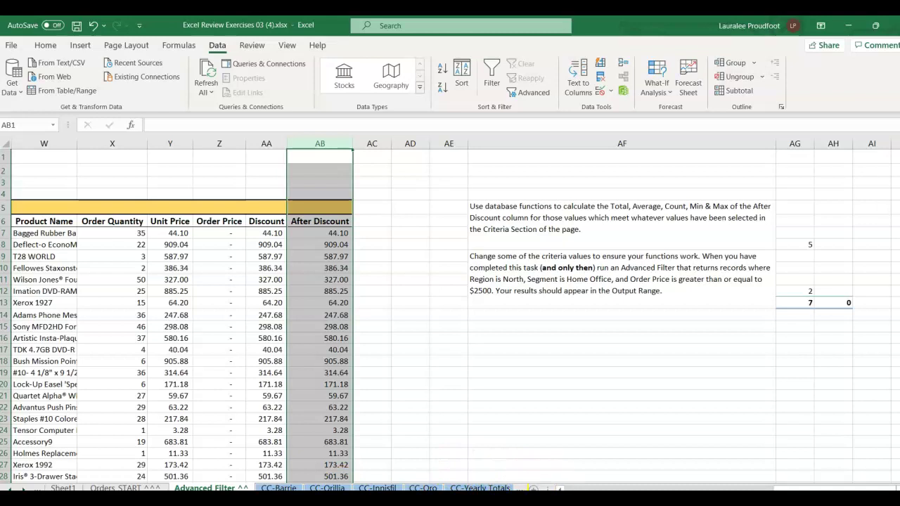
click(560, 488)
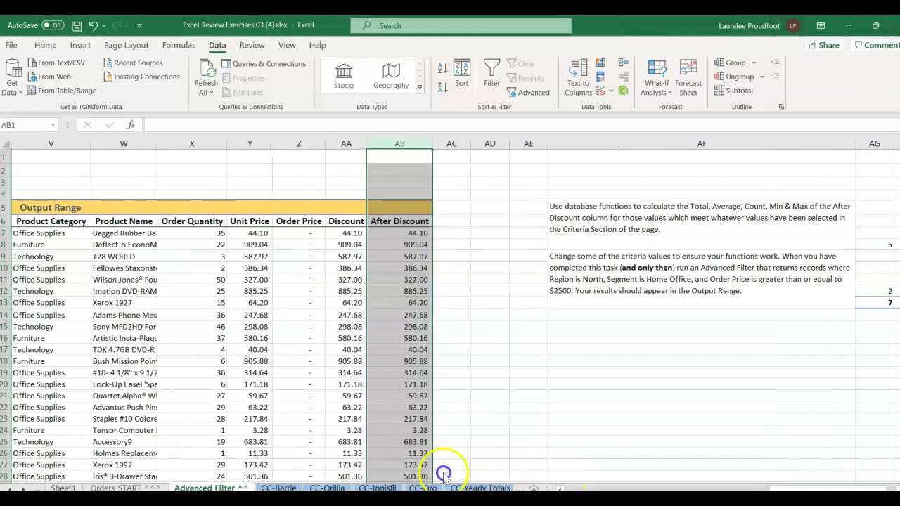
click(793, 280)
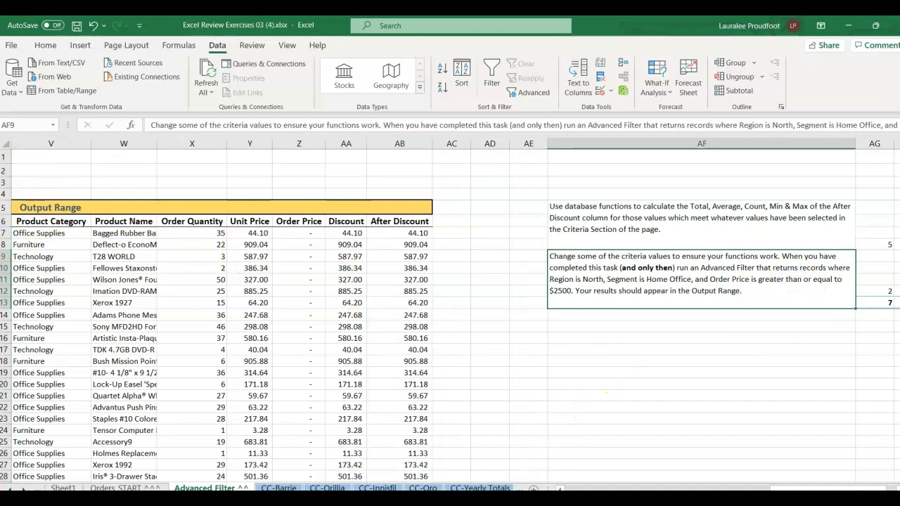
click(561, 487)
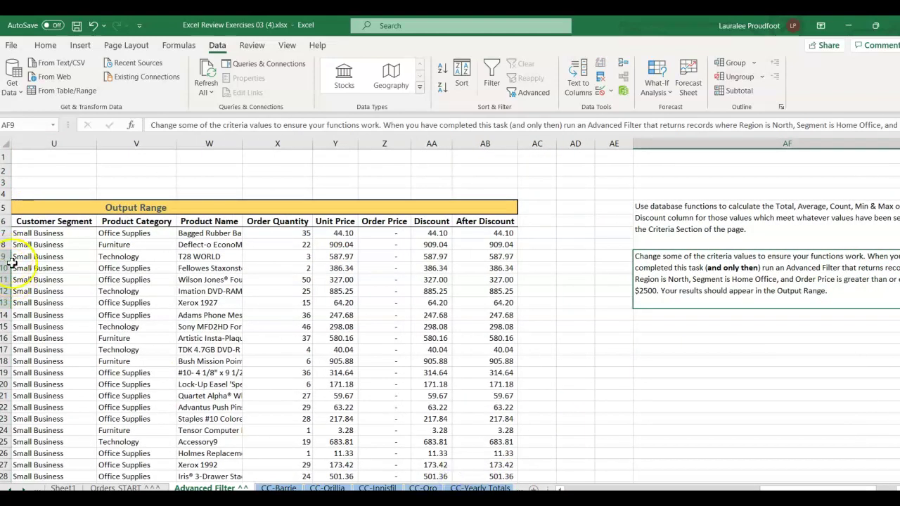
Step: Go back along row 1 to check the Criteria Range, Database List and After Discount Statistics together
click(296, 350)
key(Up)
key(Up)
key(Up)
key(Up)
key(Up)
key(Up)
key(Up)
key(Up)
key(Up)
key(Up)
key(Up)
key(Up)
key(Up)
key(Up)
key(Up)
key(Up)
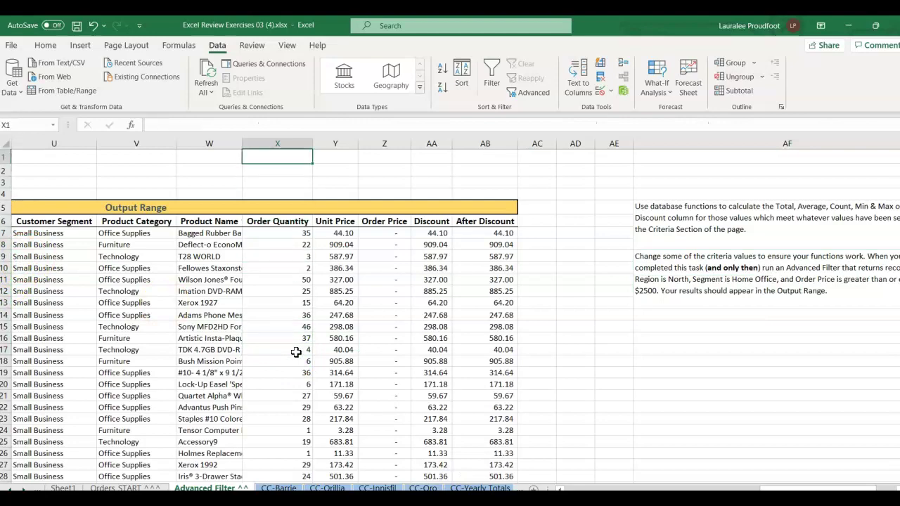
key(Left)
key(Left)
key(Left)
key(Left)
key(Left)
key(Left)
key(Left)
key(Left)
key(Left)
key(Left)
key(Left)
key(Left)
key(Left)
key(Left)
key(Left)
key(Left)
key(Left)
key(Left)
key(Left)
key(Left)
key(Right)
key(Right)
key(Right)
key(Right)
key(Right)
key(Right)
key(Right)
key(Right)
key(Right)
key(Right)
key(Right)
key(Right)
key(Right)
key(Right)
key(Right)
key(Right)
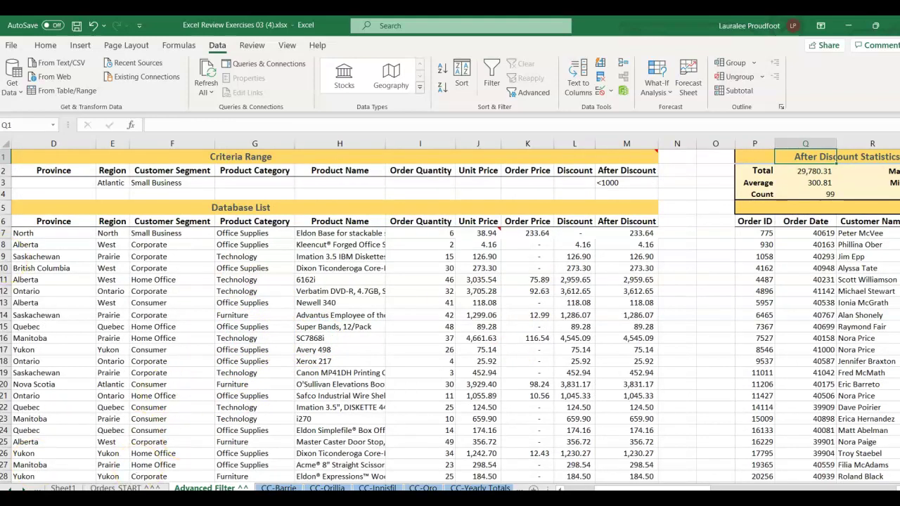
click(419, 347)
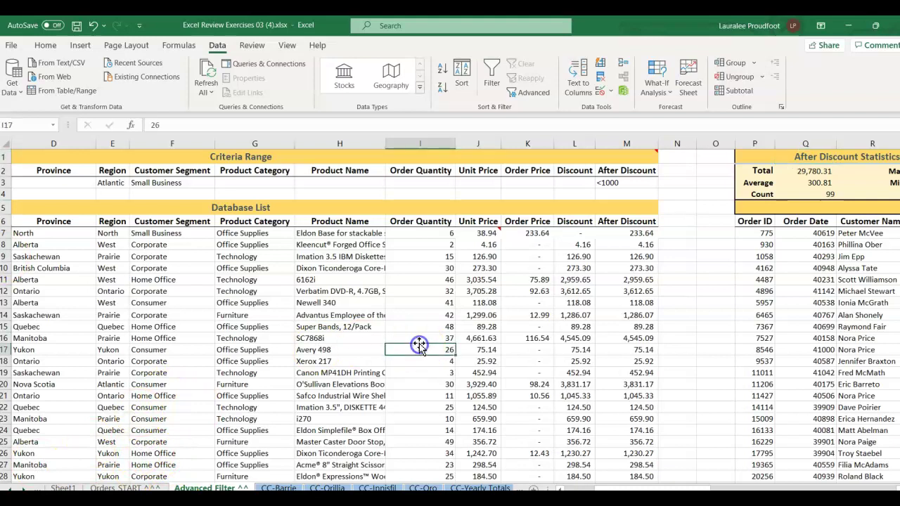
Step: Create a PivotTable from the Database List range A6:M5502 on a new worksheet
click(220, 282)
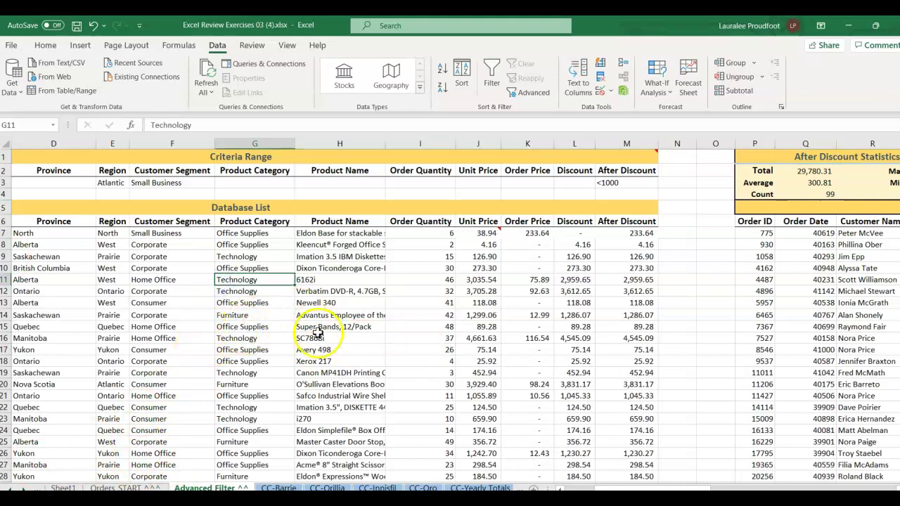
click(273, 364)
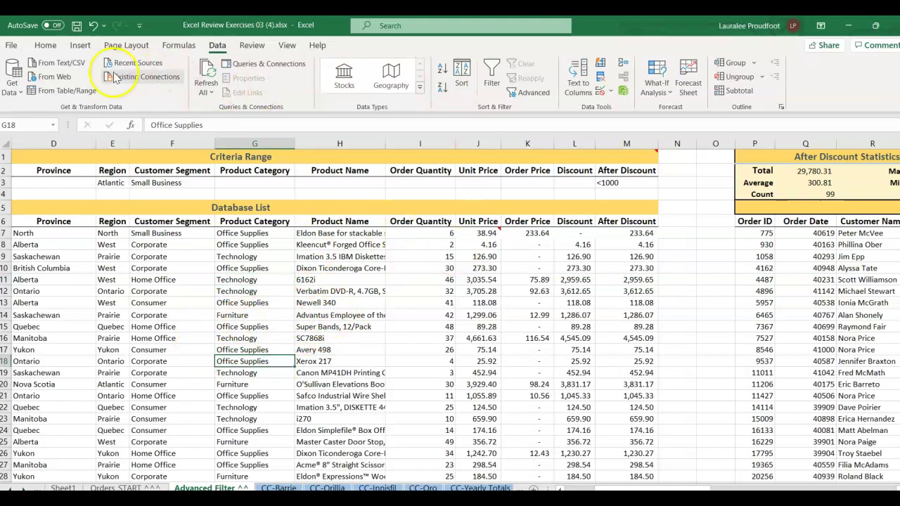
click(81, 47)
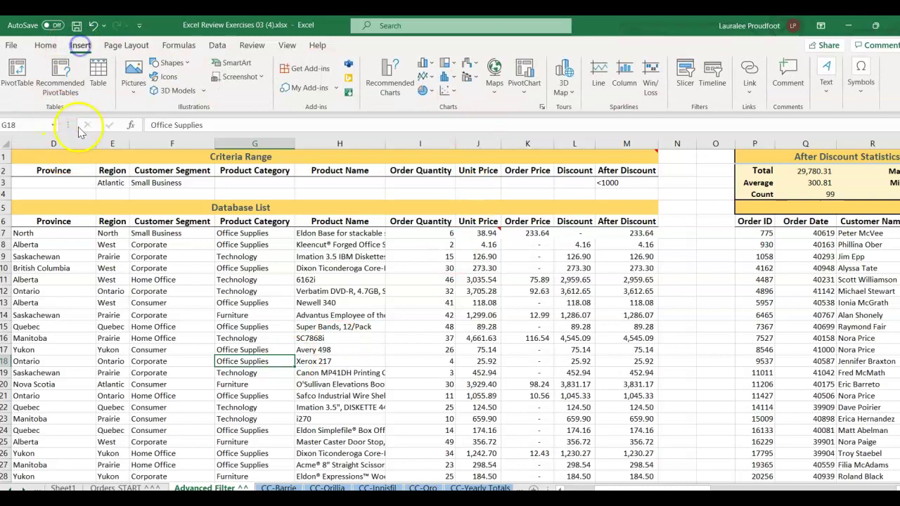
click(21, 73)
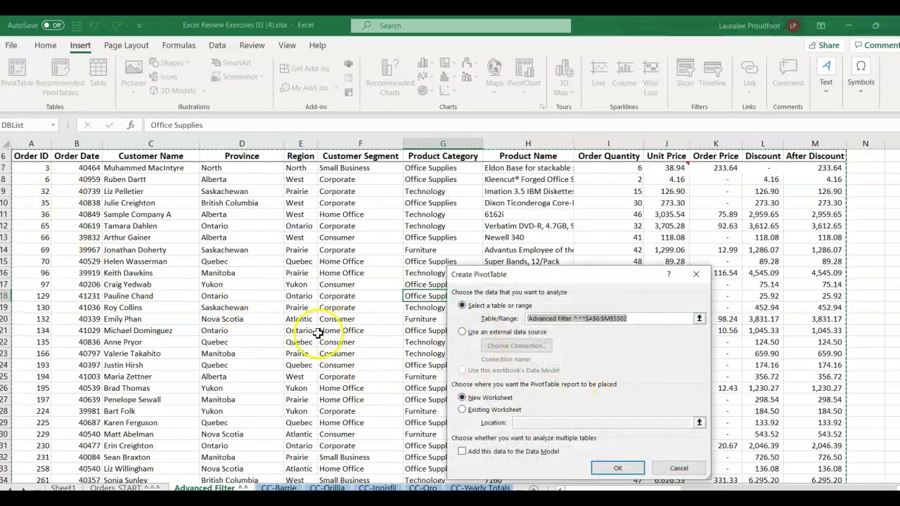
click(620, 469)
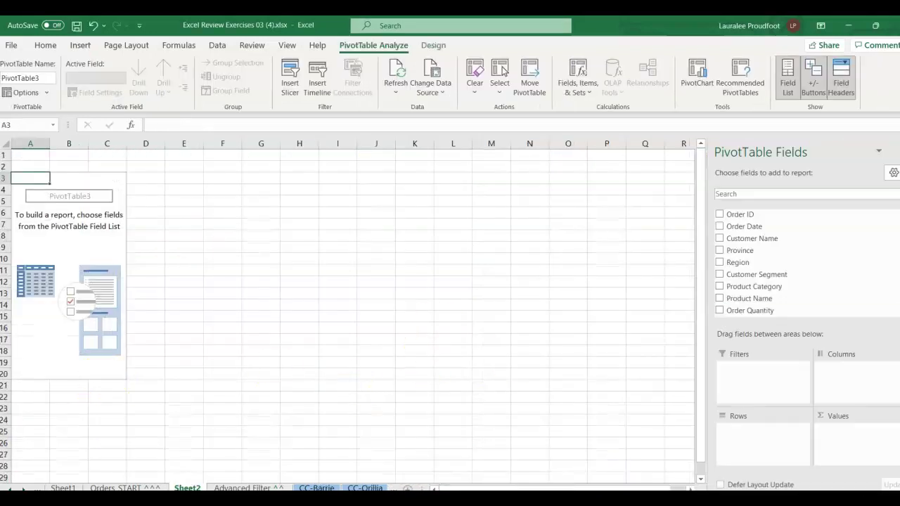
Step: Add Product Category, Region, Province and Customer Segment to the PivotTable as nested row fields
click(719, 288)
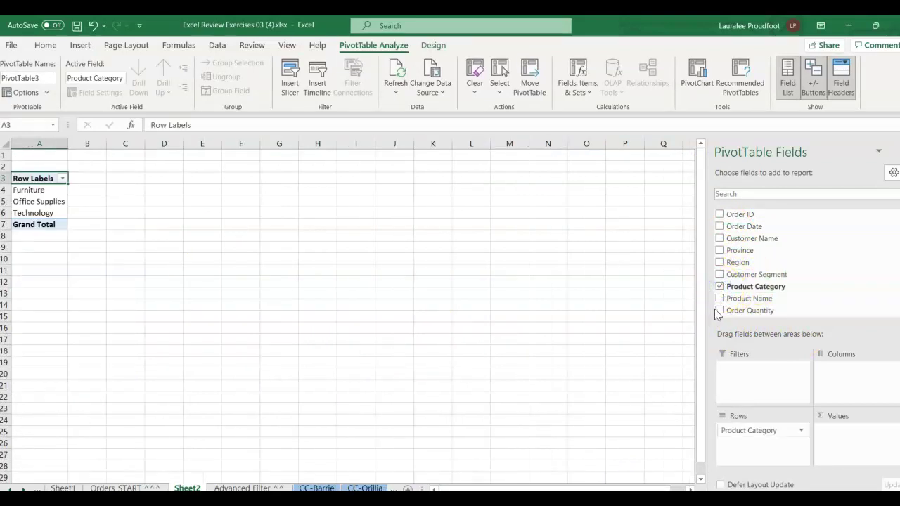
click(719, 264)
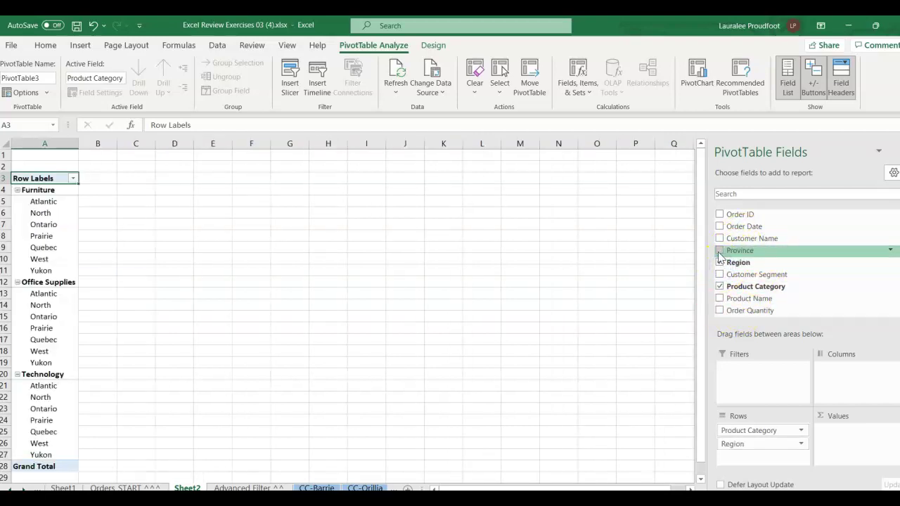
click(719, 252)
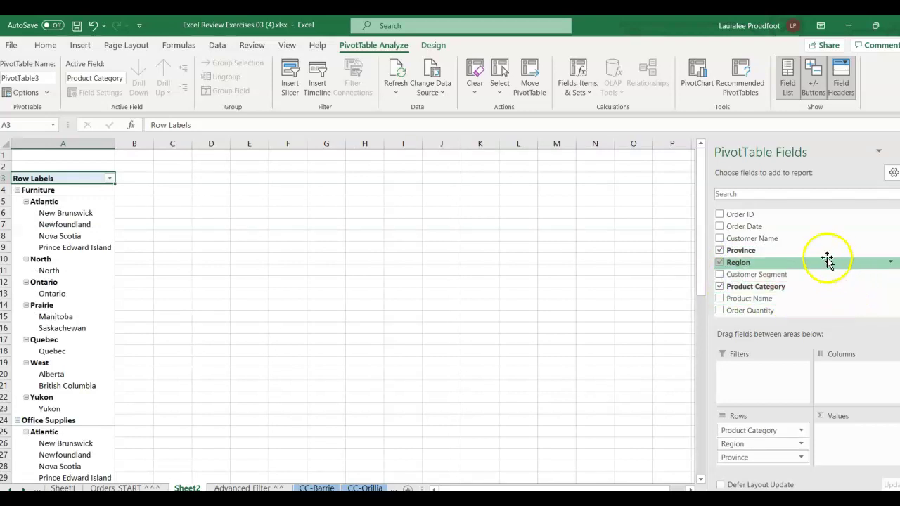
click(719, 275)
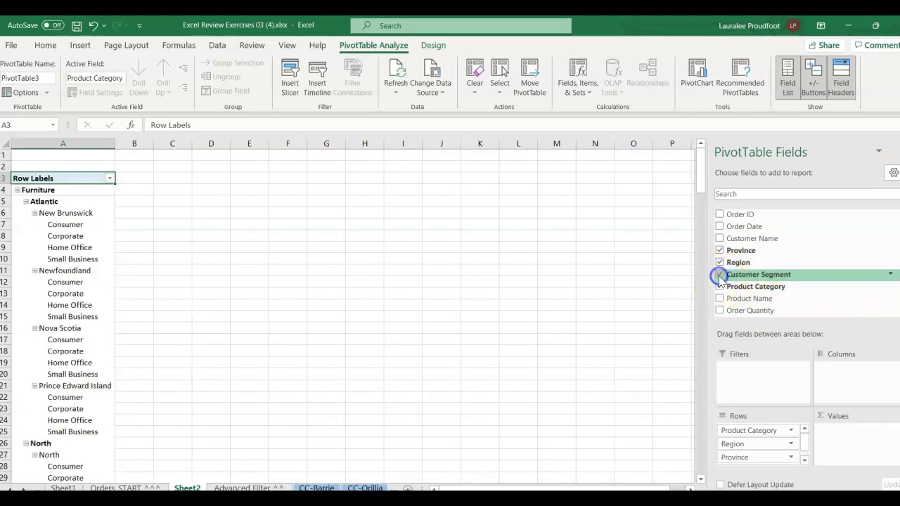
scroll(137, 373, down, 7)
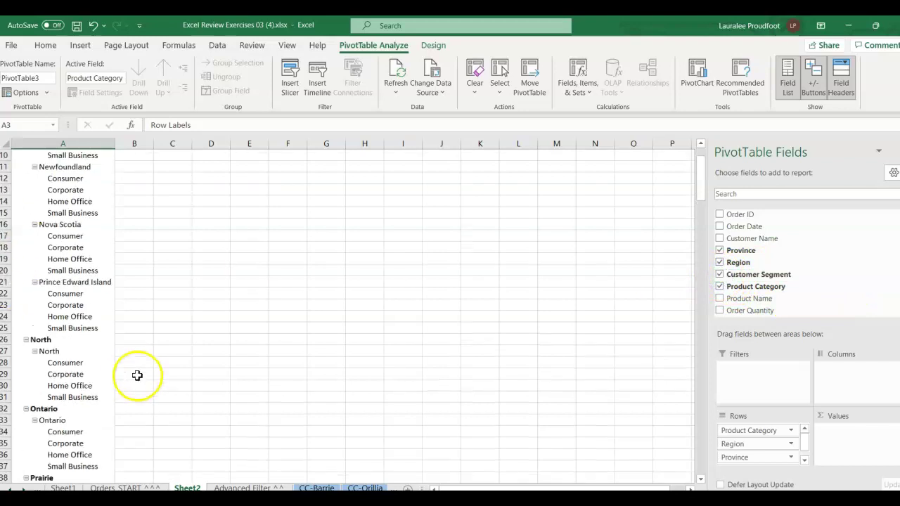
scroll(140, 369, up, 7)
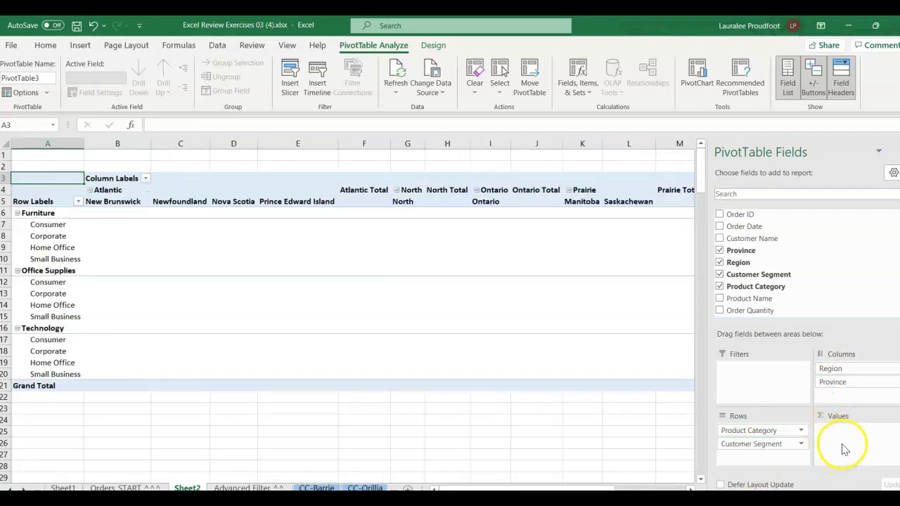
Step: Arrange Province as the PivotTable's column field and remove Region from the layout
click(846, 370)
drag(846, 370, 825, 321)
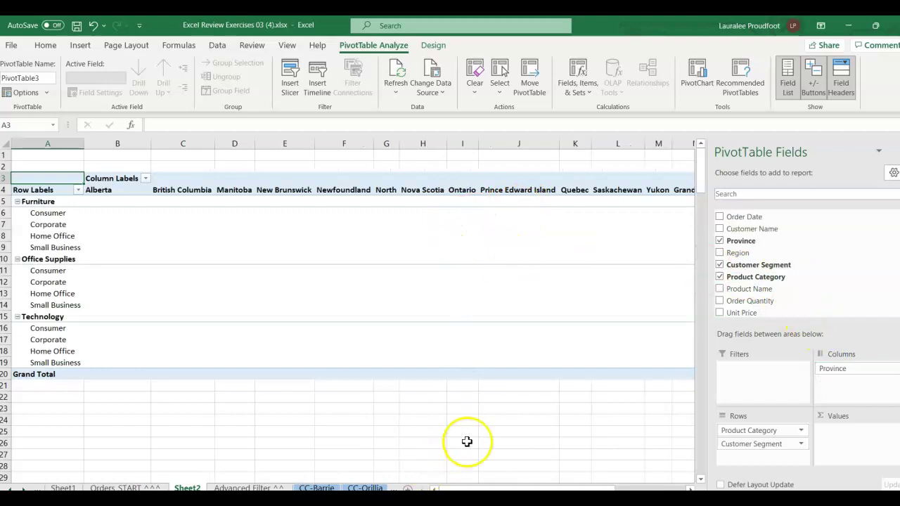
drag(543, 489, 282, 473)
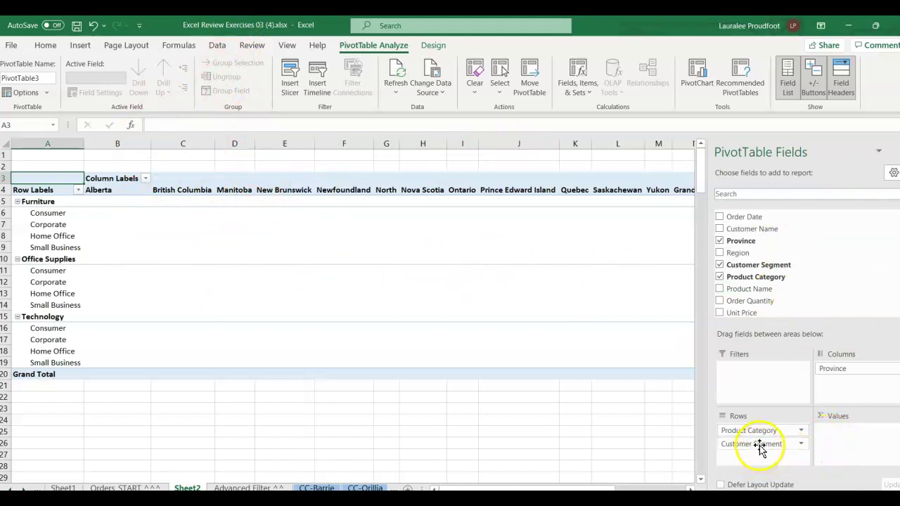
Step: Rearrange the PivotTable with Customer Segment and Product Category as column fields and Province as the row field
drag(760, 450, 833, 399)
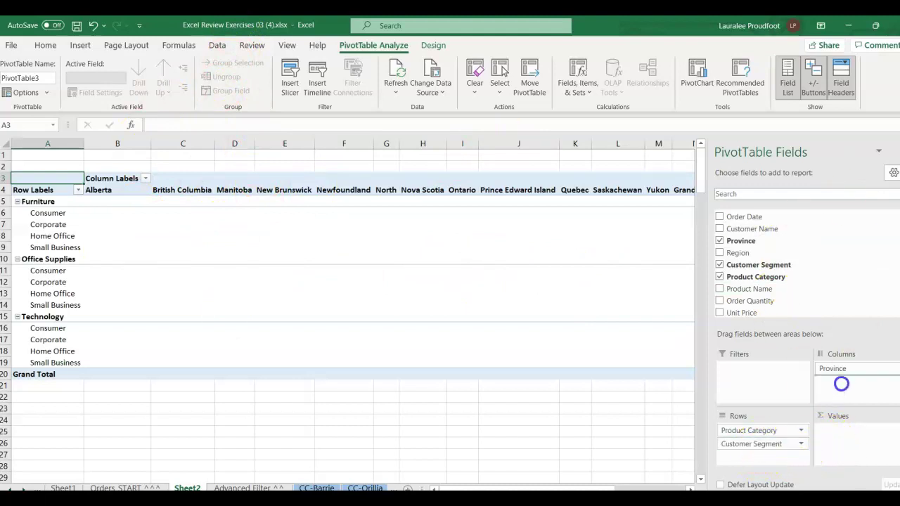
drag(845, 389, 749, 456)
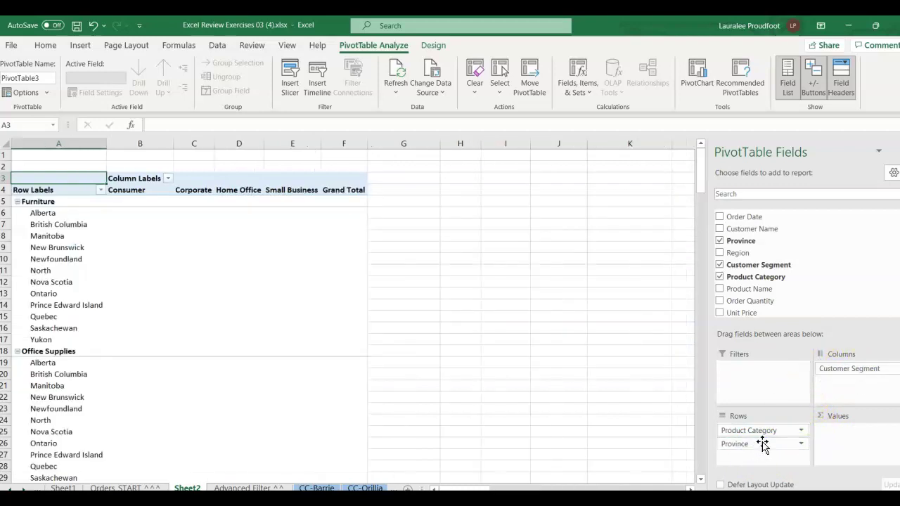
drag(761, 428, 827, 385)
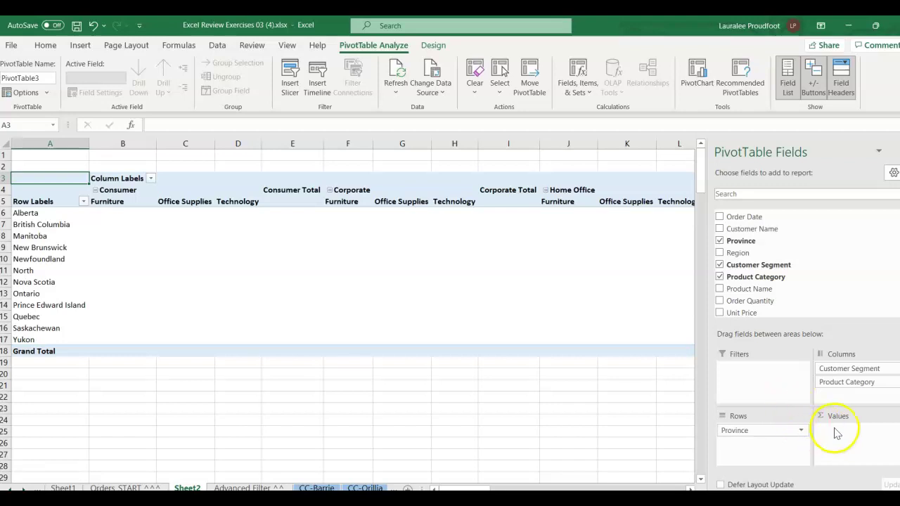
Step: Make Province the report filter and Product Category the row field, keeping Customer Segment in the columns
drag(856, 384, 856, 383)
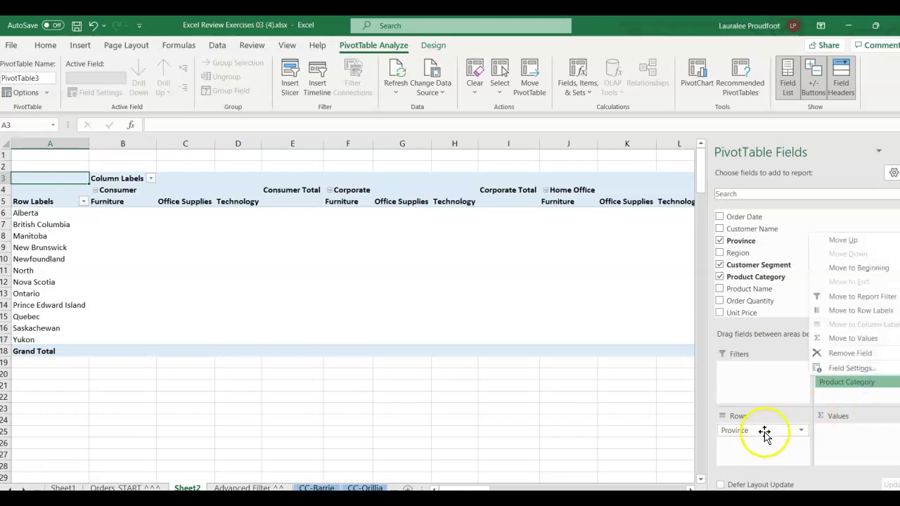
click(752, 408)
drag(752, 372, 752, 372)
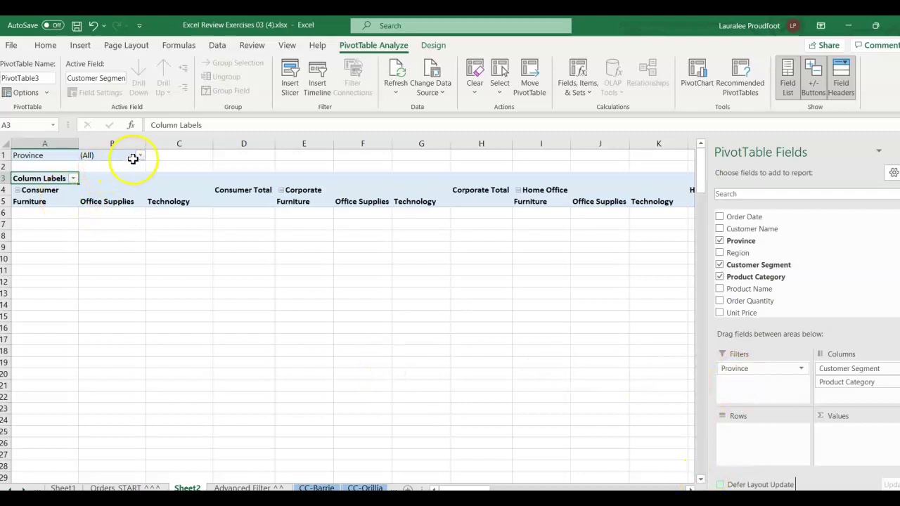
drag(844, 368, 747, 430)
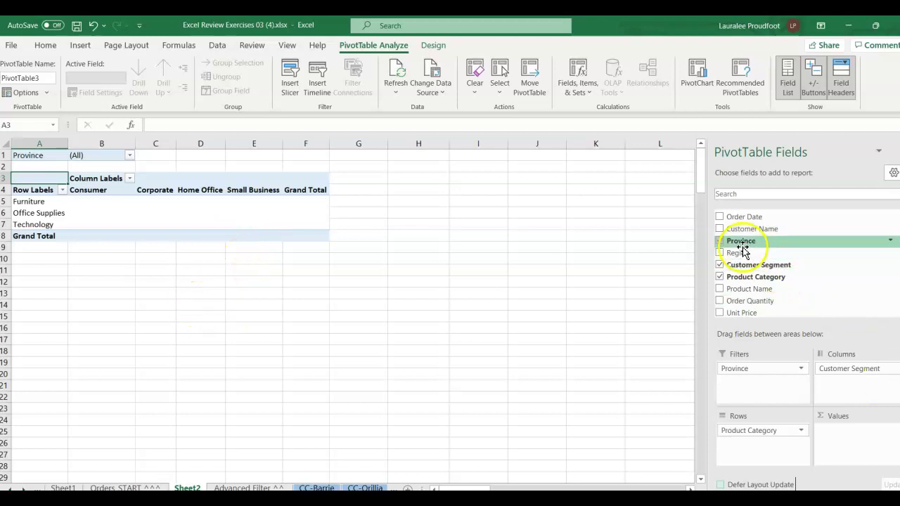
Step: Add After Discount to the PivotTable values and summarize it by Max
scroll(764, 275, down, 2)
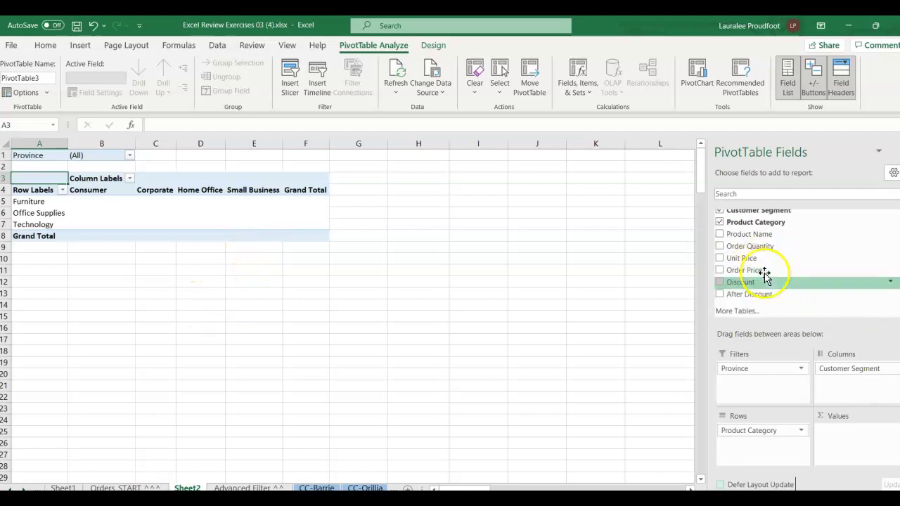
click(720, 294)
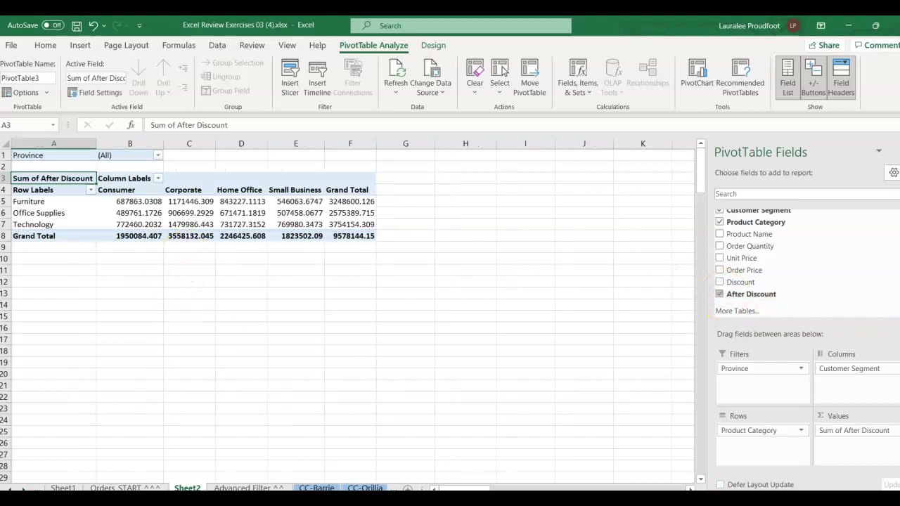
click(831, 434)
click(831, 435)
click(832, 435)
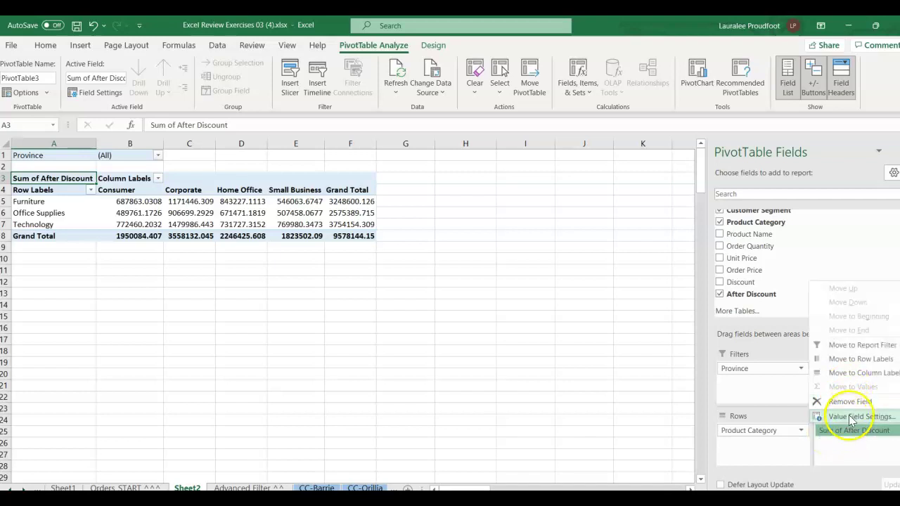
click(853, 418)
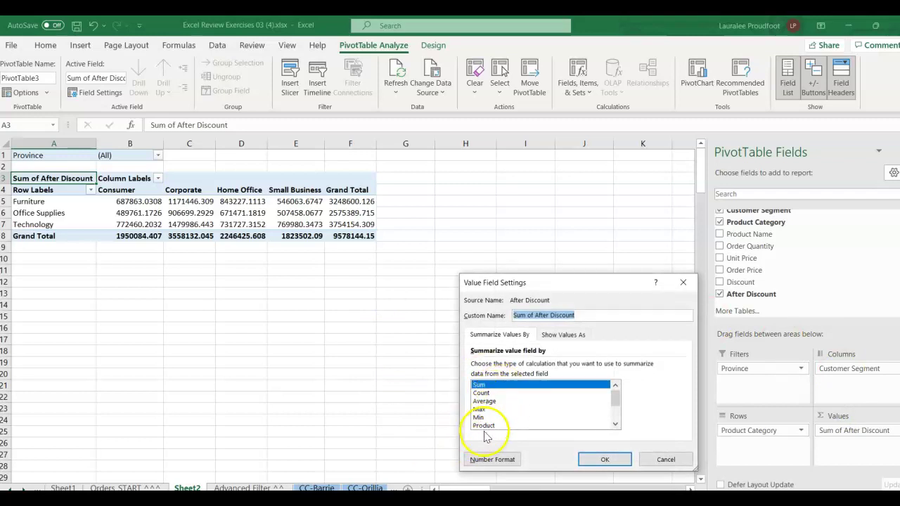
click(480, 410)
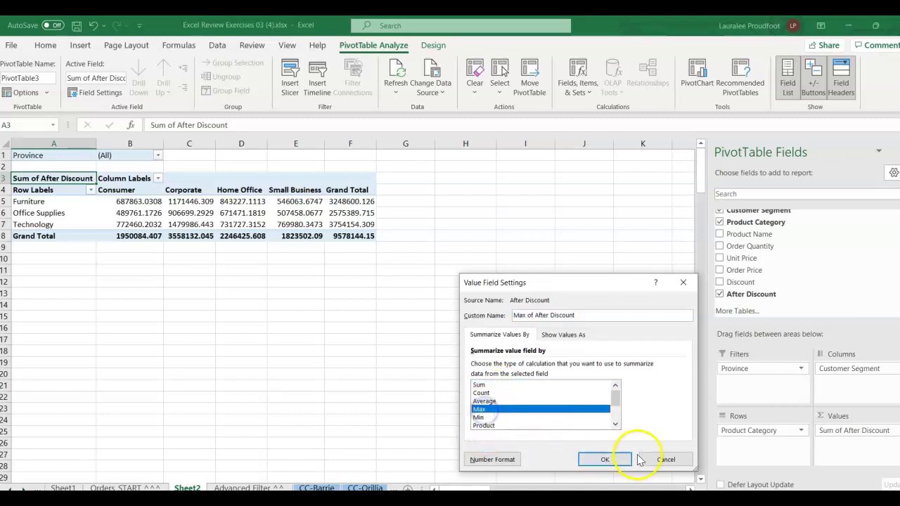
click(593, 460)
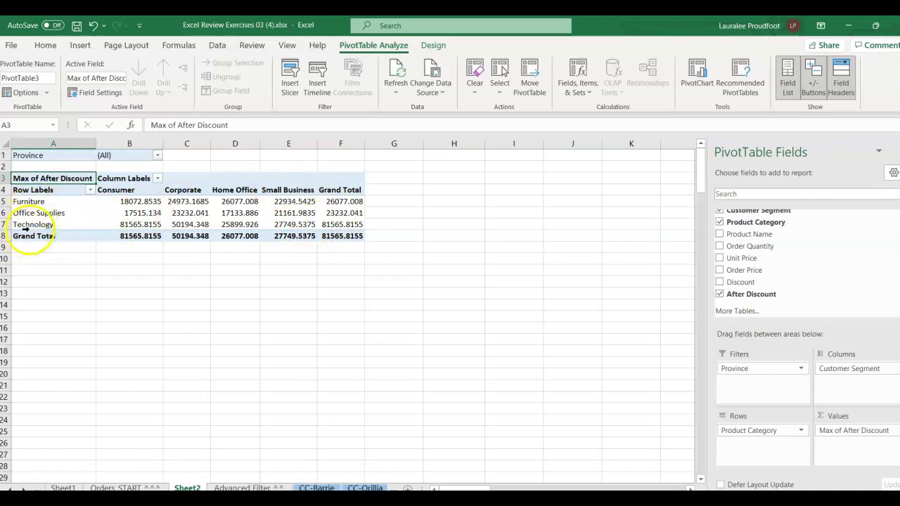
Step: Rename the PivotTable's Column Labels header in B3 to Business Segment
click(119, 181)
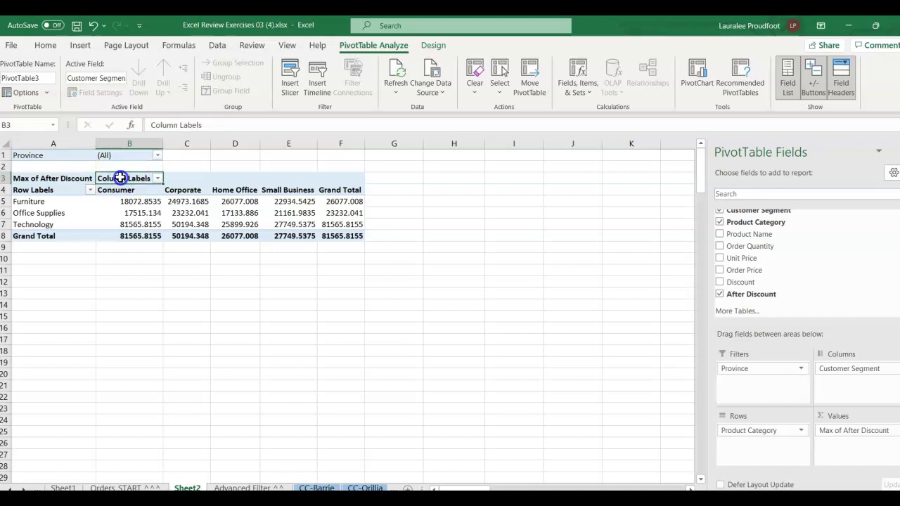
double_click(120, 178)
drag(207, 127, 114, 124)
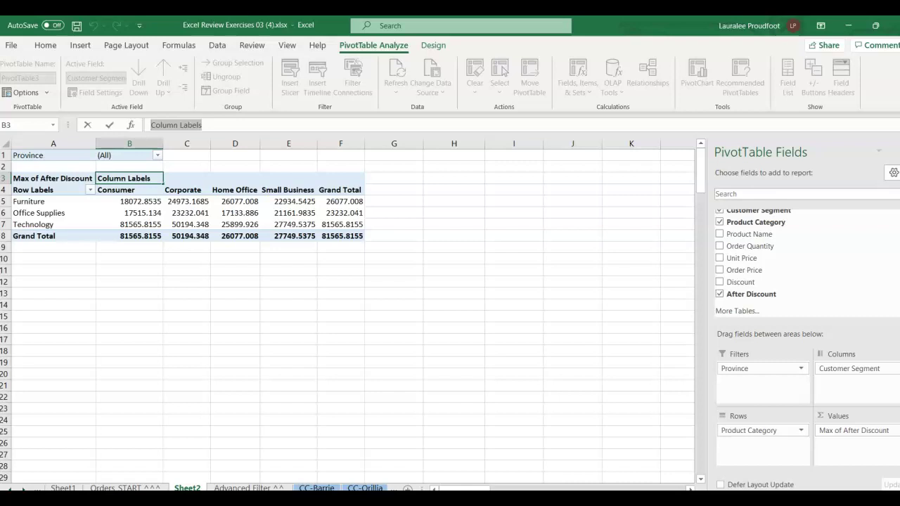
text(Business Segment)
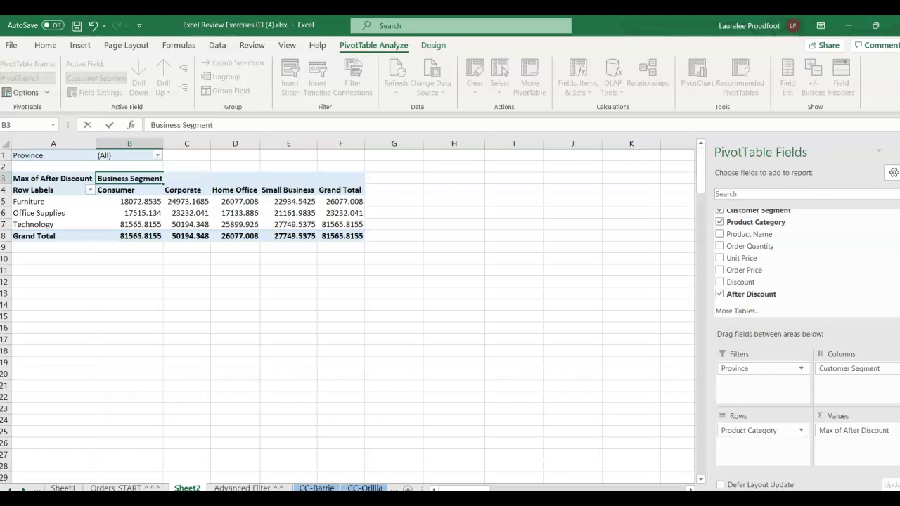
Step: Rename the PivotTable's Row Labels header in A4 to Product Category
click(49, 190)
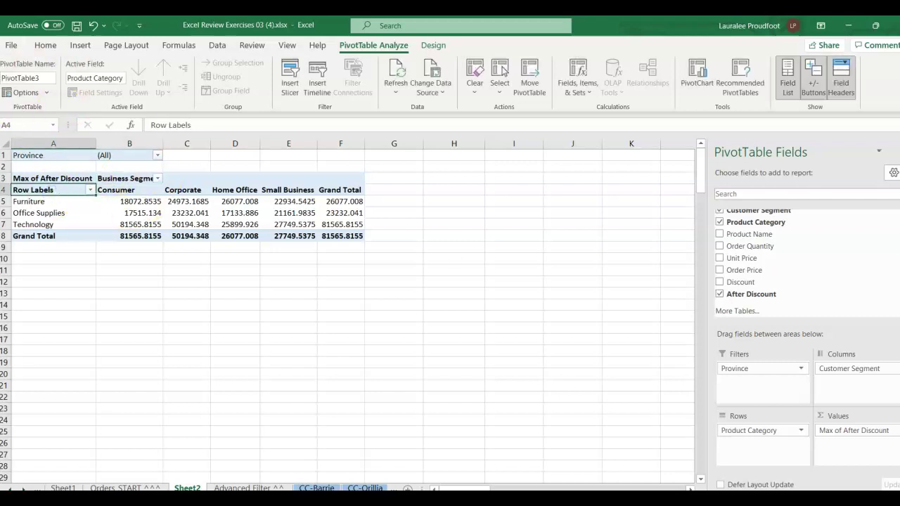
text(Product Cat)
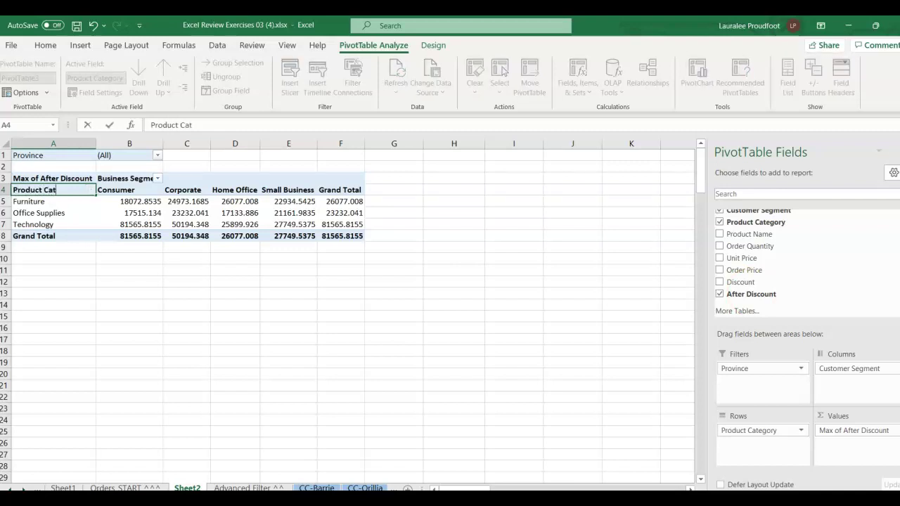
text(egory)
key(Return)
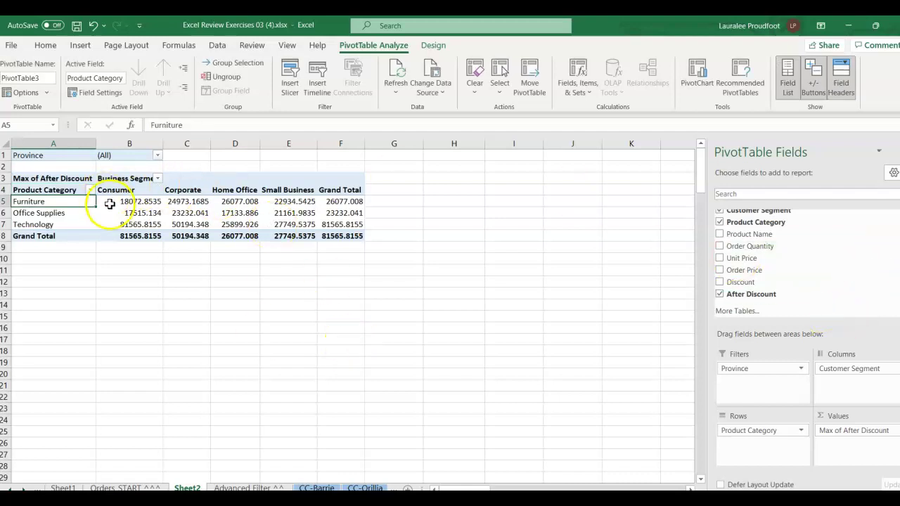
Step: Apply Comma Style to all the PivotTable values in B5:F8
drag(118, 202, 342, 236)
click(46, 45)
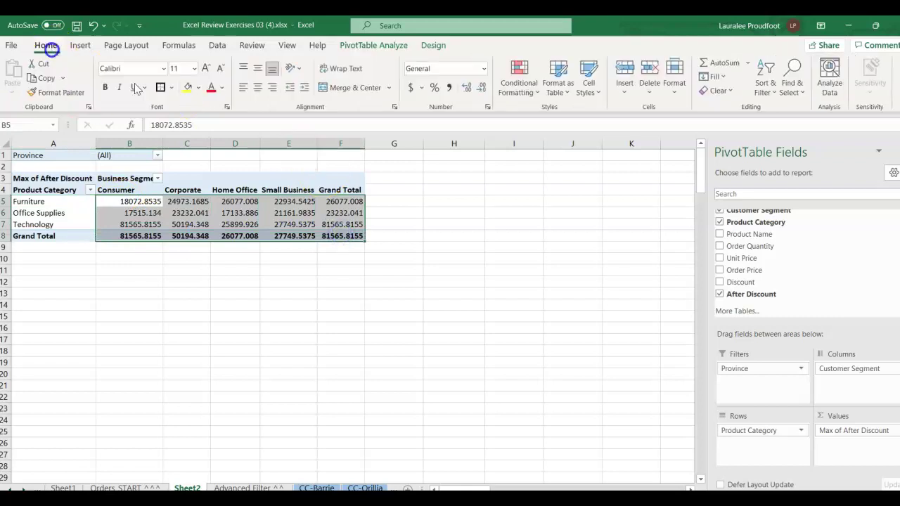
click(449, 89)
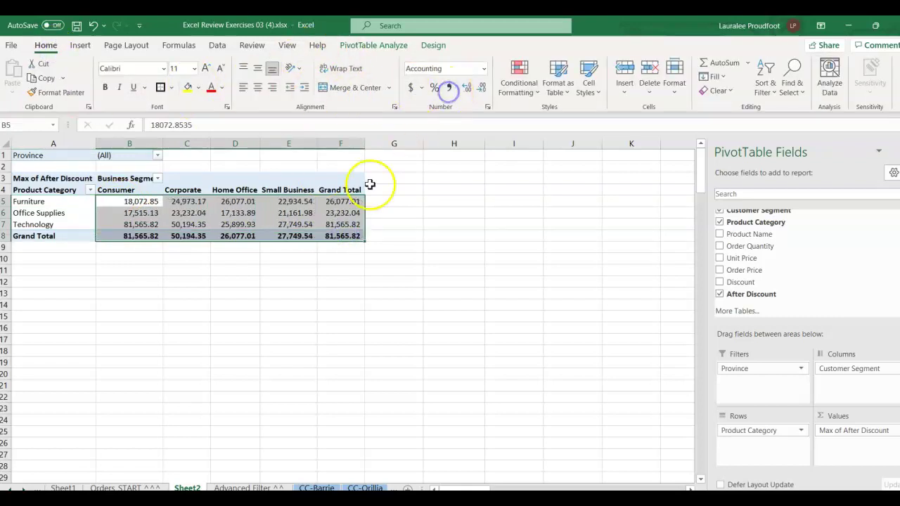
Step: Select the Grand Total column's values in F5:F8 of the PivotTable
drag(343, 198, 341, 232)
click(348, 202)
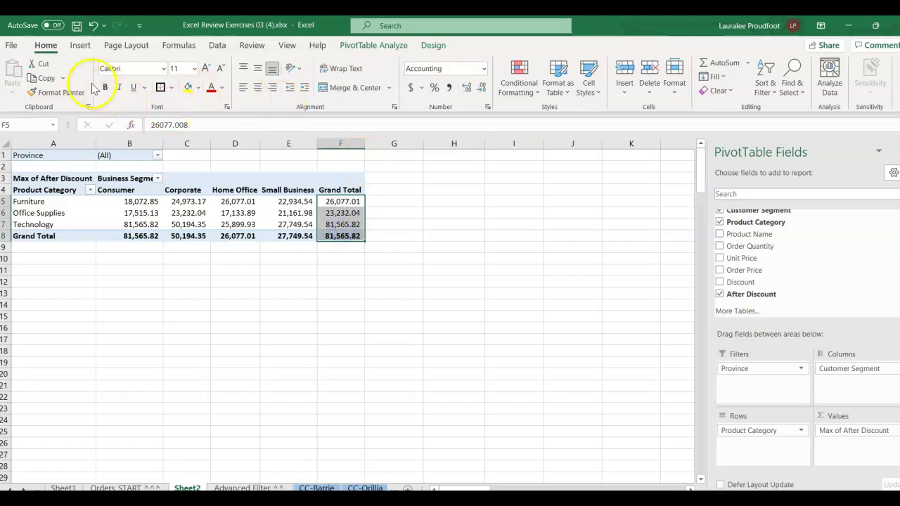